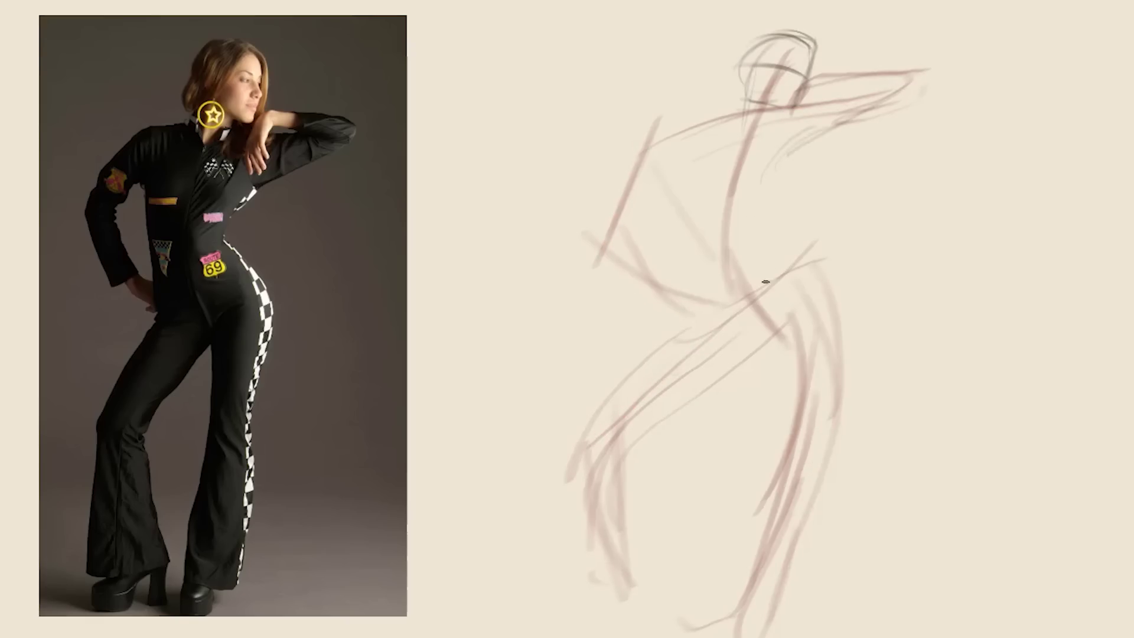
Refine the gesture figure's torso sides, waist, hip line and outer thigh of the straight leg with darker strokes.
mouse_move(794, 255)
mouse_down()
mouse_move(693, 308)
mouse_move(748, 285)
mouse_up()
drag(731, 176, 724, 244)
mouse_move(732, 145)
mouse_down()
mouse_move(747, 278)
mouse_move(758, 278)
mouse_up()
drag(779, 139, 794, 257)
drag(755, 194, 815, 262)
drag(783, 220, 834, 262)
drag(788, 223, 846, 319)
drag(811, 245, 851, 354)
drag(829, 403, 845, 340)
Sketch the thigh and knee of the gesture figure's bent leg over the rough construction lines.
drag(747, 322, 631, 434)
drag(733, 339, 604, 451)
drag(719, 306, 568, 451)
mouse_move(678, 343)
mouse_down()
mouse_move(601, 420)
mouse_move(612, 426)
mouse_up()
drag(608, 418, 693, 332)
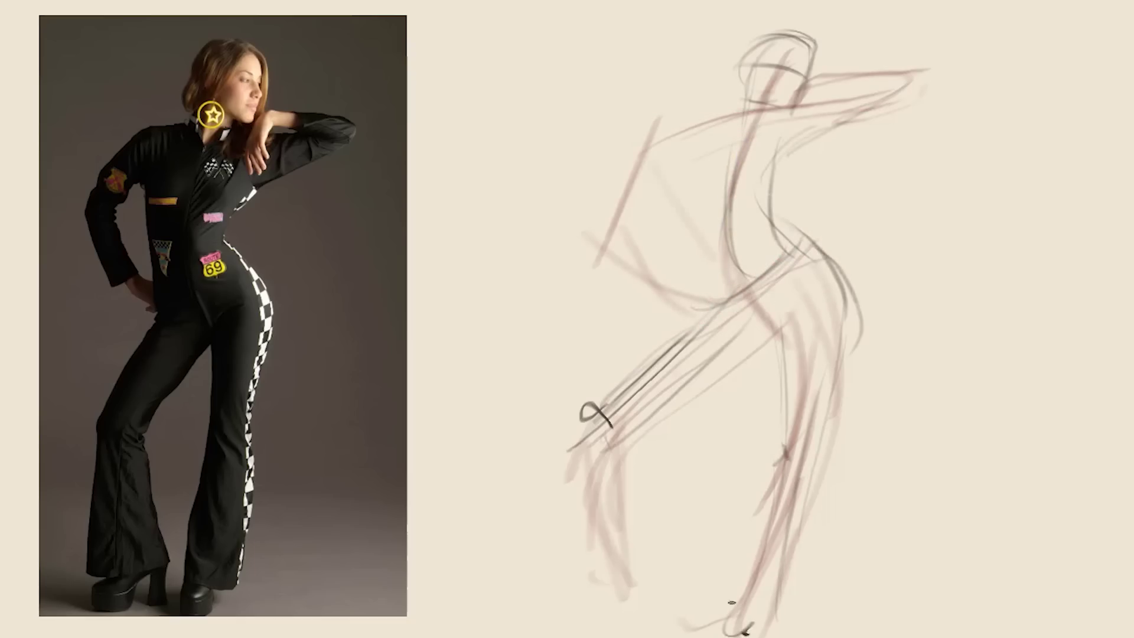
Sketch the lower part of the bent leg from the knee down to the foot.
drag(578, 451, 641, 637)
drag(616, 455, 654, 579)
key(ctrl+z)
mouse_move(616, 453)
mouse_down()
mouse_move(654, 578)
mouse_move(641, 614)
mouse_move(666, 632)
mouse_up()
Draw the hand-on-hip arm with its shoulder, upper arm, elbow and forearm reaching the hip.
drag(600, 219, 617, 233)
mouse_move(648, 286)
mouse_down()
mouse_move(701, 307)
mouse_move(664, 323)
mouse_move(698, 299)
mouse_up()
drag(604, 255, 649, 272)
drag(655, 144, 614, 227)
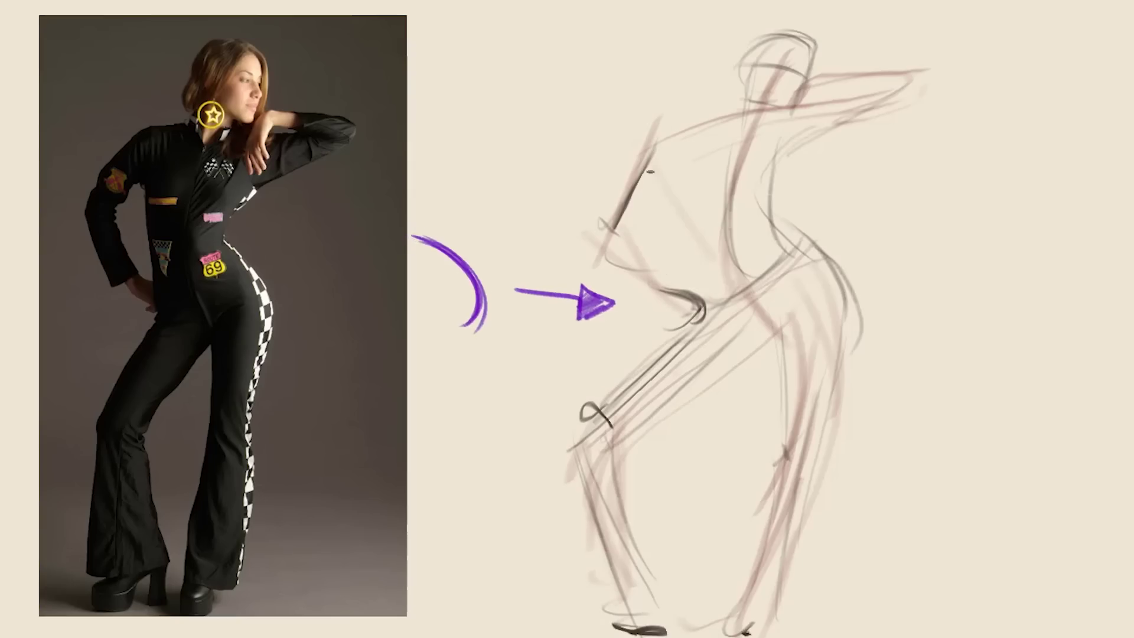
mouse_move(680, 127)
mouse_down()
mouse_move(646, 198)
mouse_move(673, 146)
mouse_up()
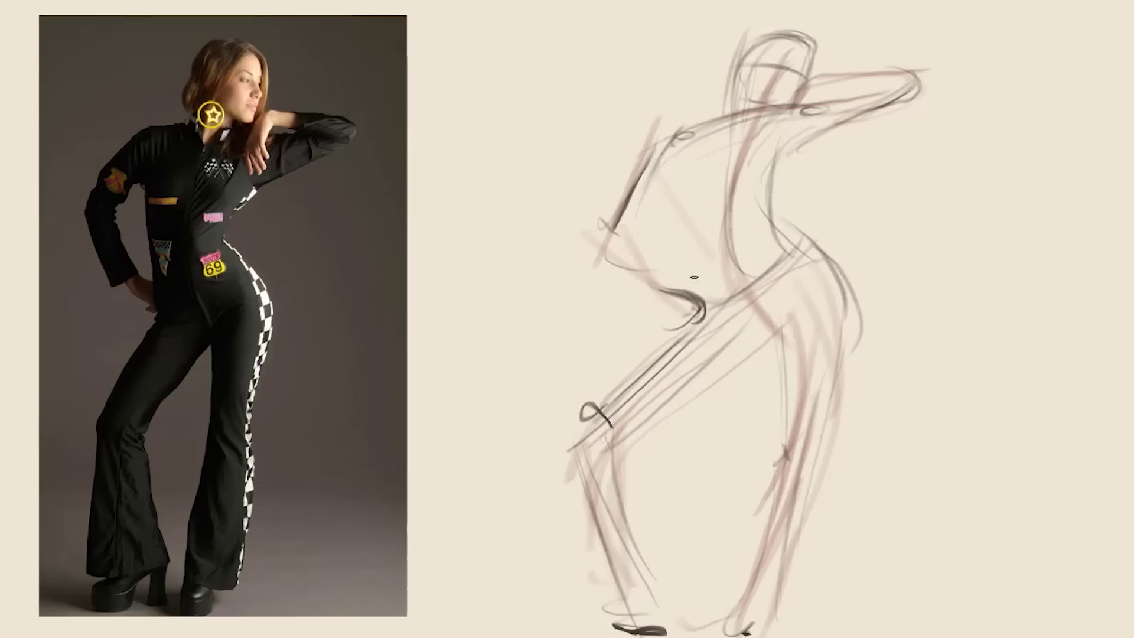
Draw the torso's contour from below the bent arm's shoulder down to the waist.
mouse_move(690, 168)
mouse_down()
mouse_move(689, 237)
mouse_move(716, 293)
mouse_up()
drag(677, 180, 733, 303)
drag(688, 221, 732, 293)
Strengthen the curve from the waist over the protruding hip and down the straight leg.
drag(818, 247, 832, 409)
drag(845, 355, 802, 531)
mouse_move(773, 168)
mouse_down()
mouse_move(791, 258)
mouse_move(851, 278)
mouse_up()
mouse_move(780, 235)
mouse_down()
mouse_move(852, 282)
mouse_move(867, 310)
mouse_up()
drag(851, 324, 829, 419)
drag(849, 360, 800, 476)
drag(845, 313, 804, 437)
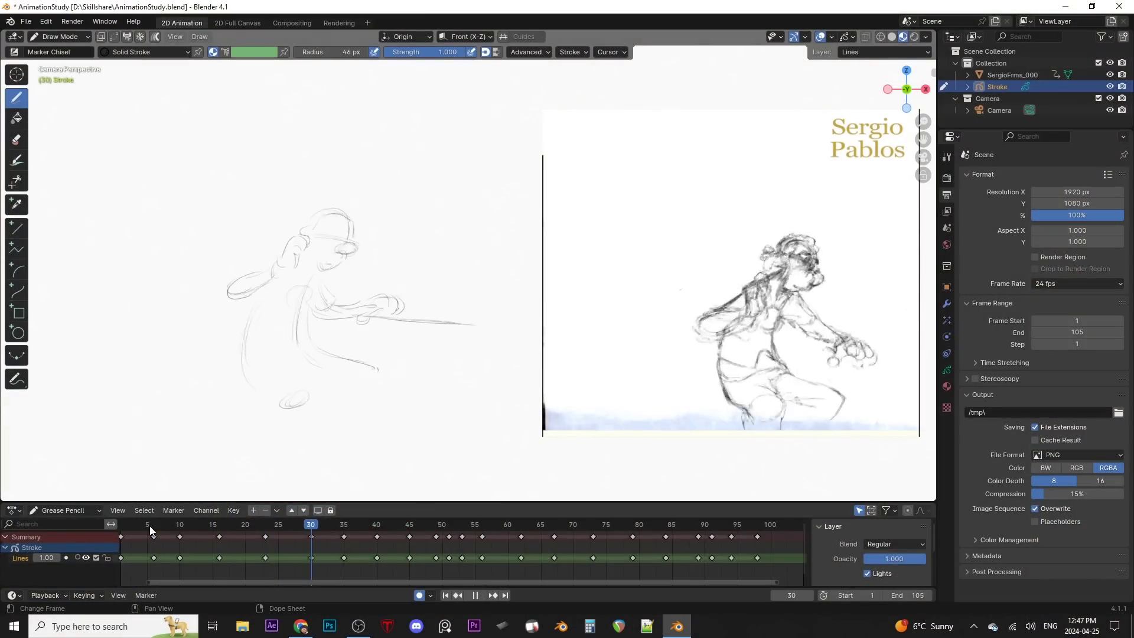
key(space)
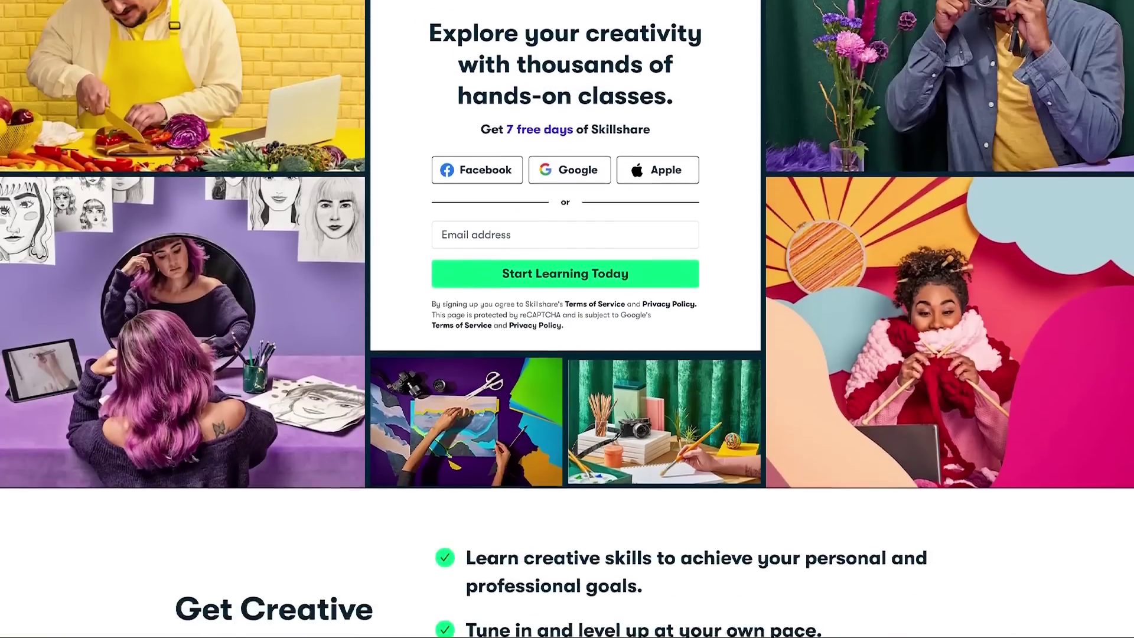
scroll(668, 296, down, 13)
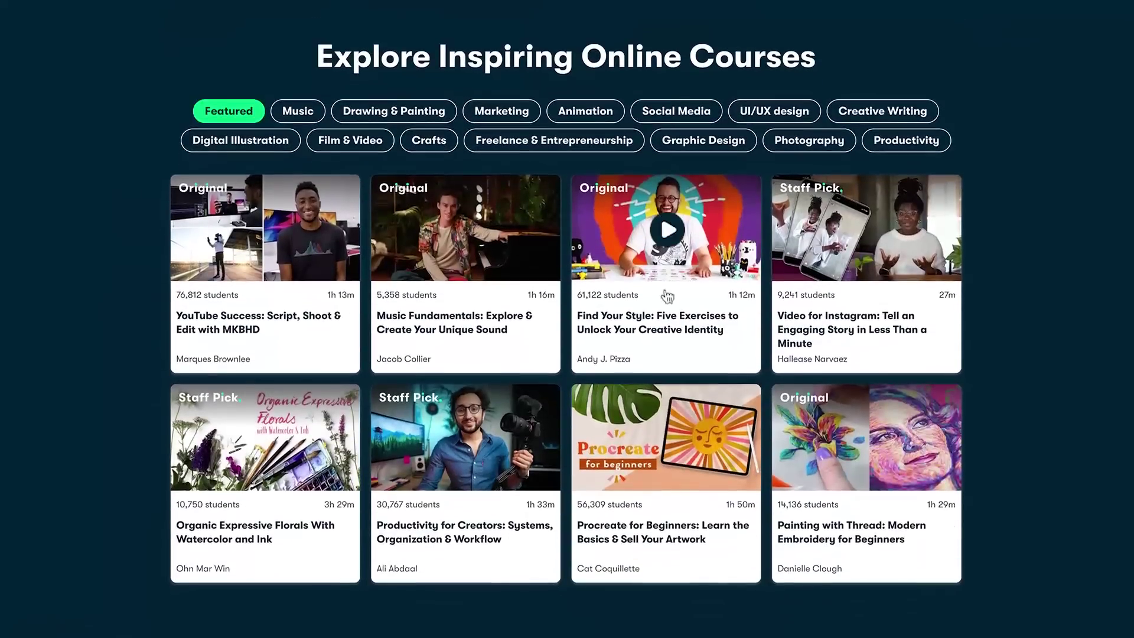
click(667, 297)
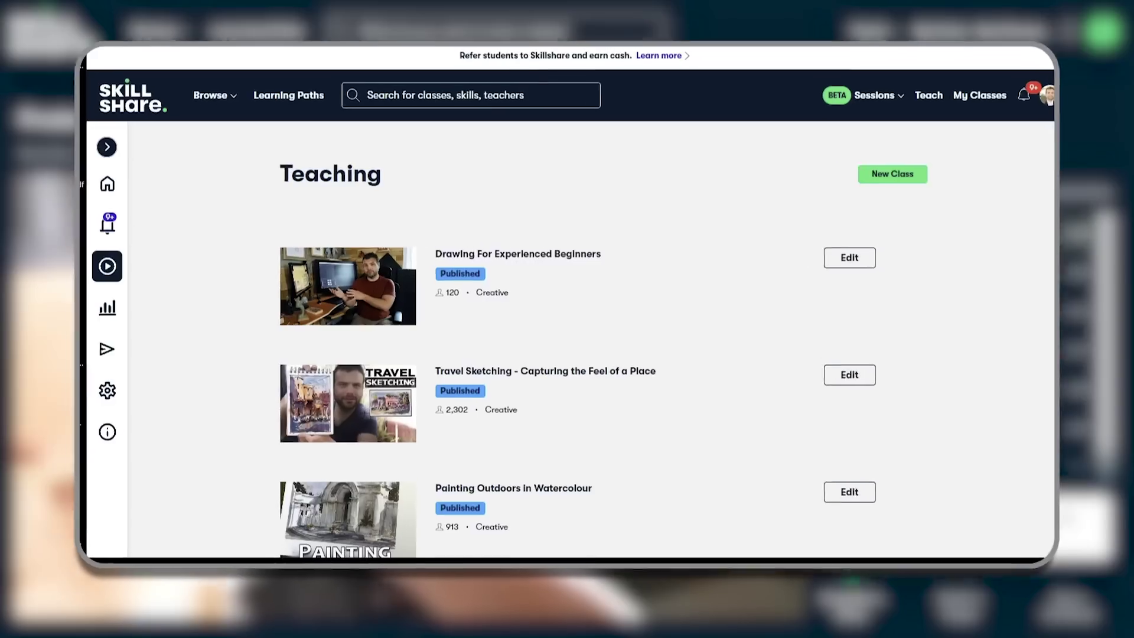
scroll(567, 340, down, 20)
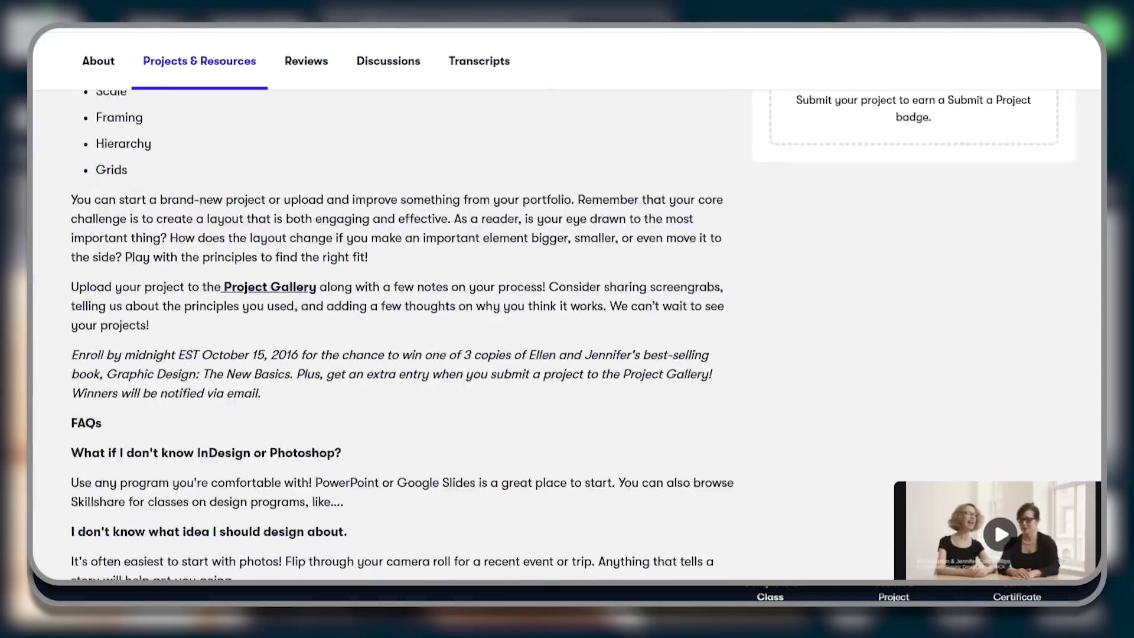
scroll(435, 303, down, 6)
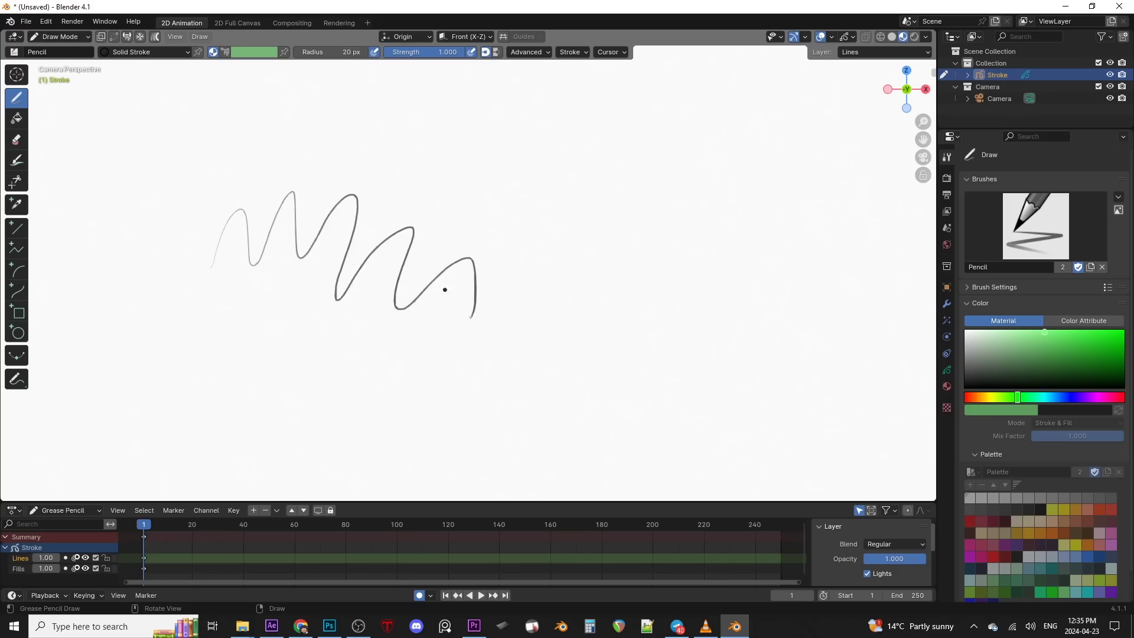
Step forward to frame 6 and scrub back through the timeline to review the pencil scribbles.
key(Right)
key(Right)
key(Right)
key(Right)
key(Right)
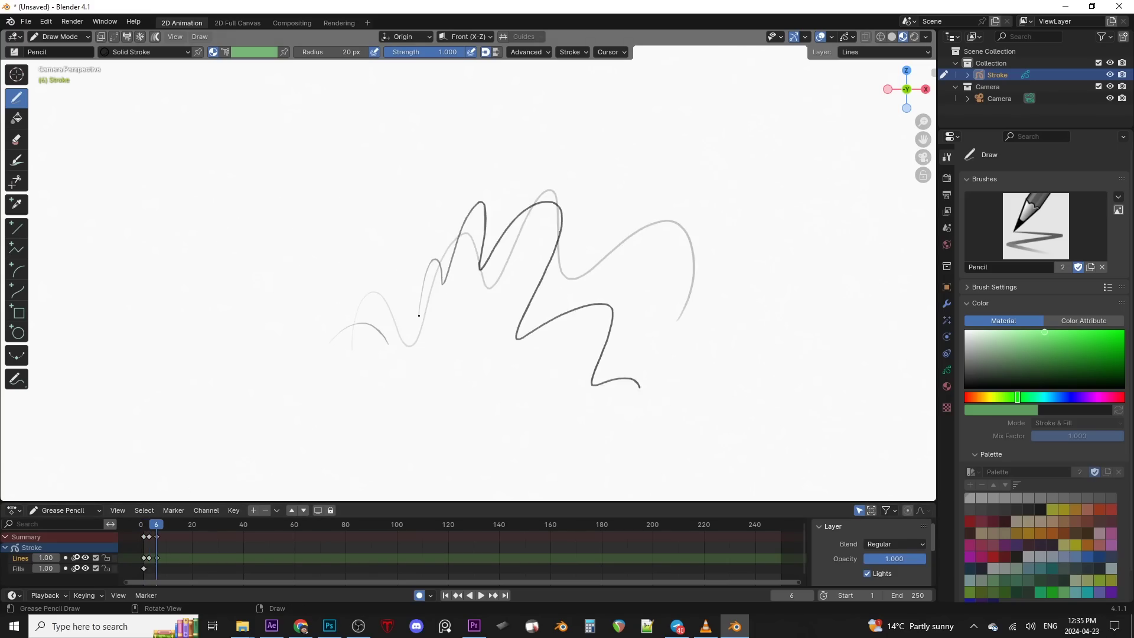
drag(145, 525, 158, 529)
drag(158, 530, 144, 529)
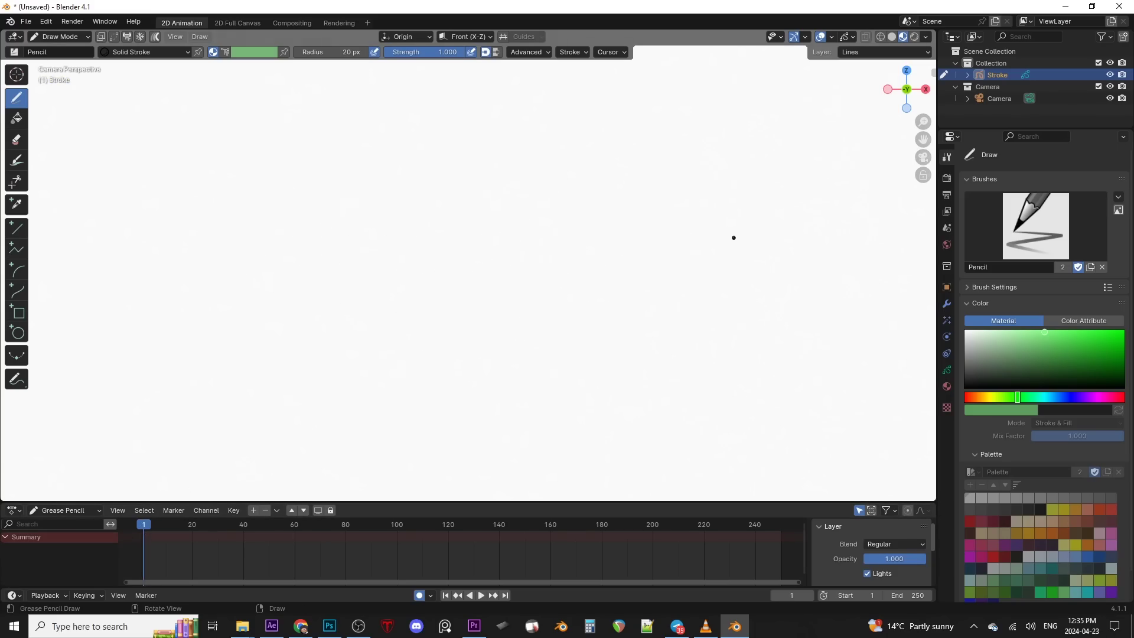
Search the add-on preferences for "images" to check that Import Images as Planes is enabled, then close the preferences.
middle_drag(733, 237, 664, 283)
click(47, 22)
click(112, 174)
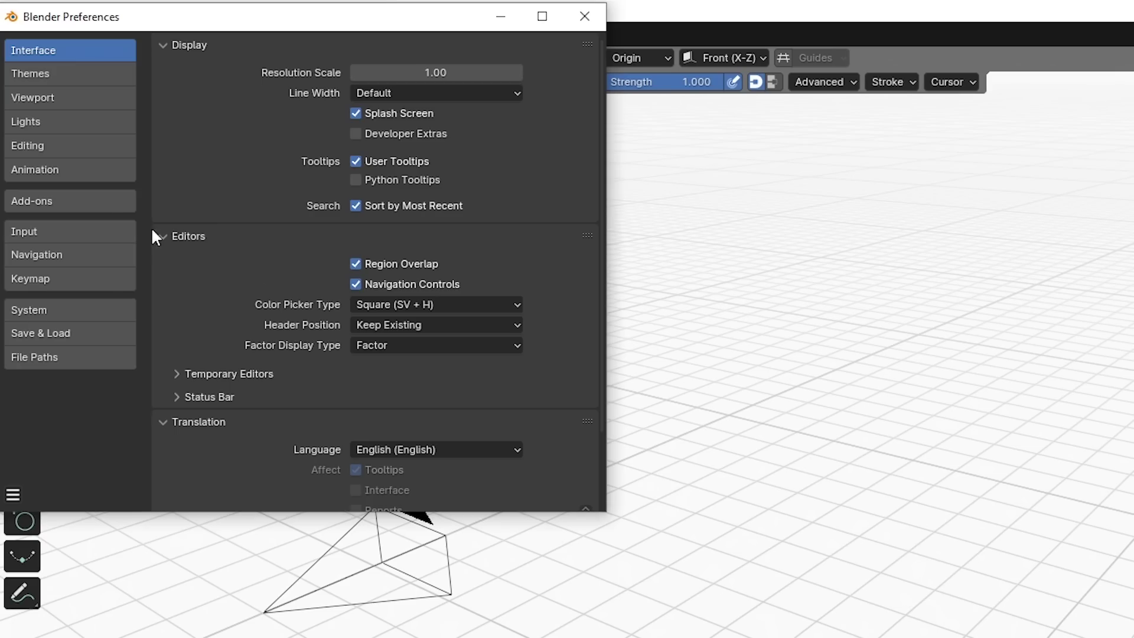
click(90, 201)
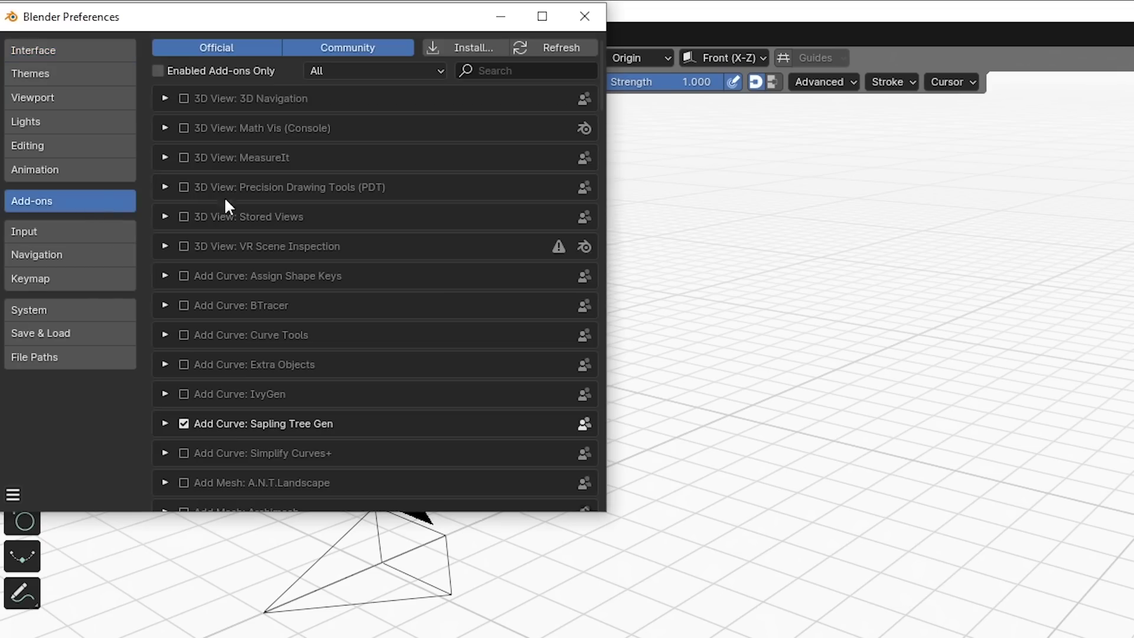
click(506, 72)
text(images)
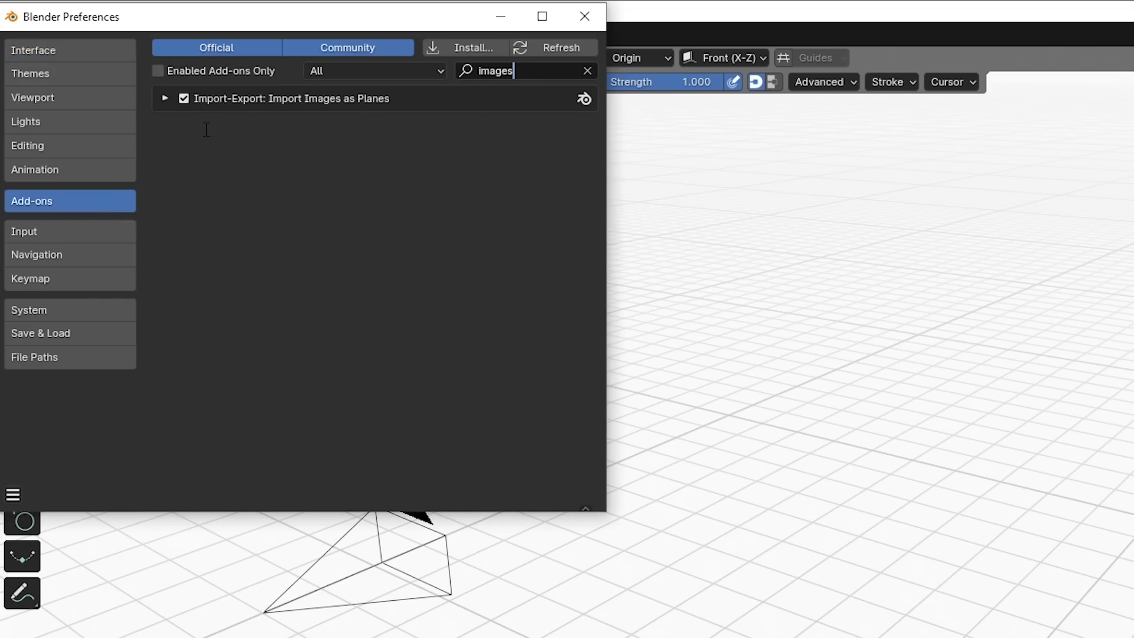
click(570, 26)
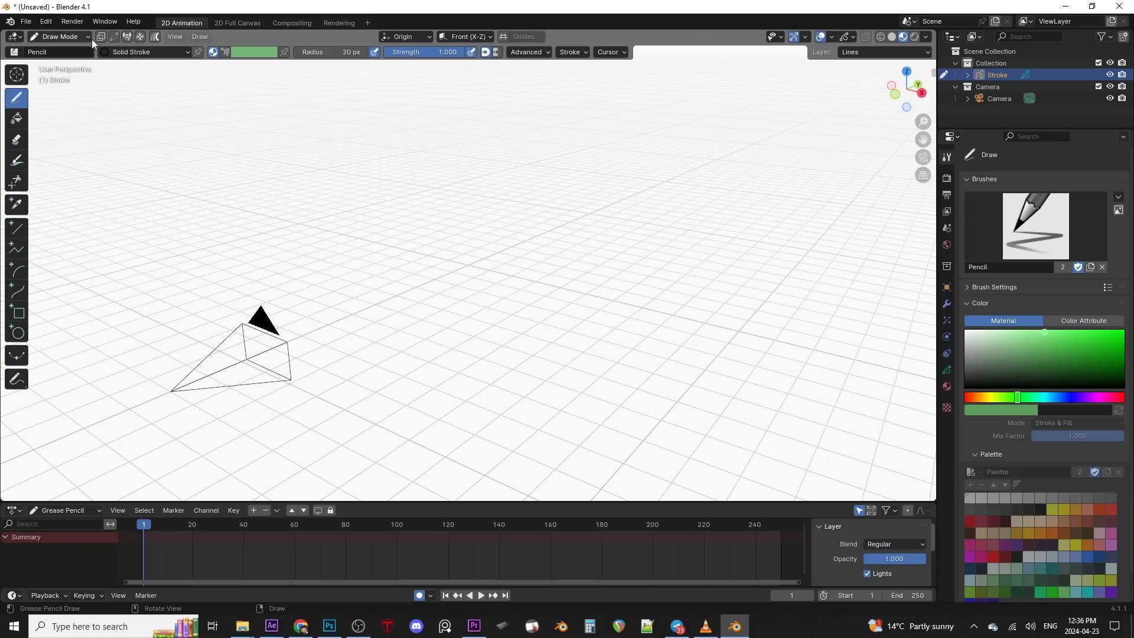
Switch the grease pencil object to Object Mode and start adding an image with Images as Planes.
click(88, 37)
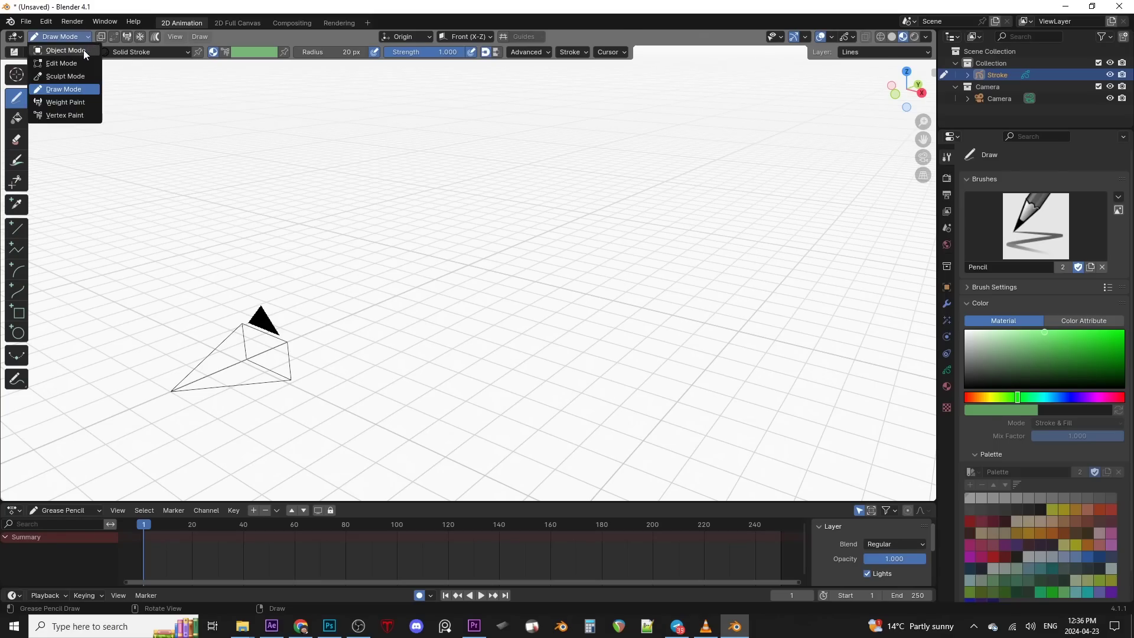
click(83, 49)
click(157, 36)
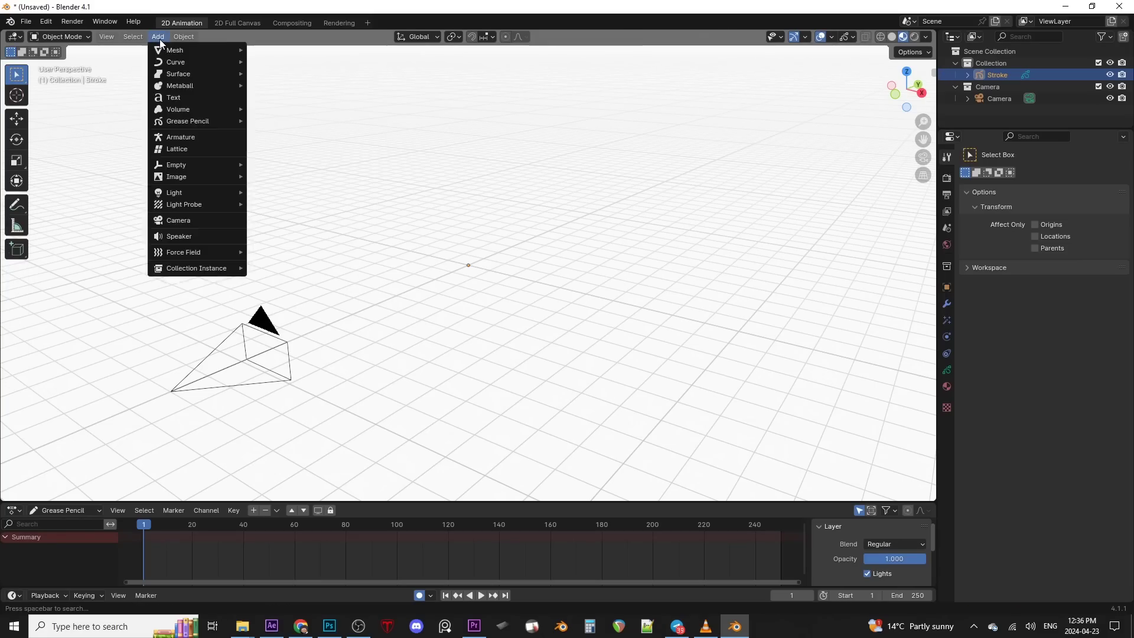
mouse_move(206, 239)
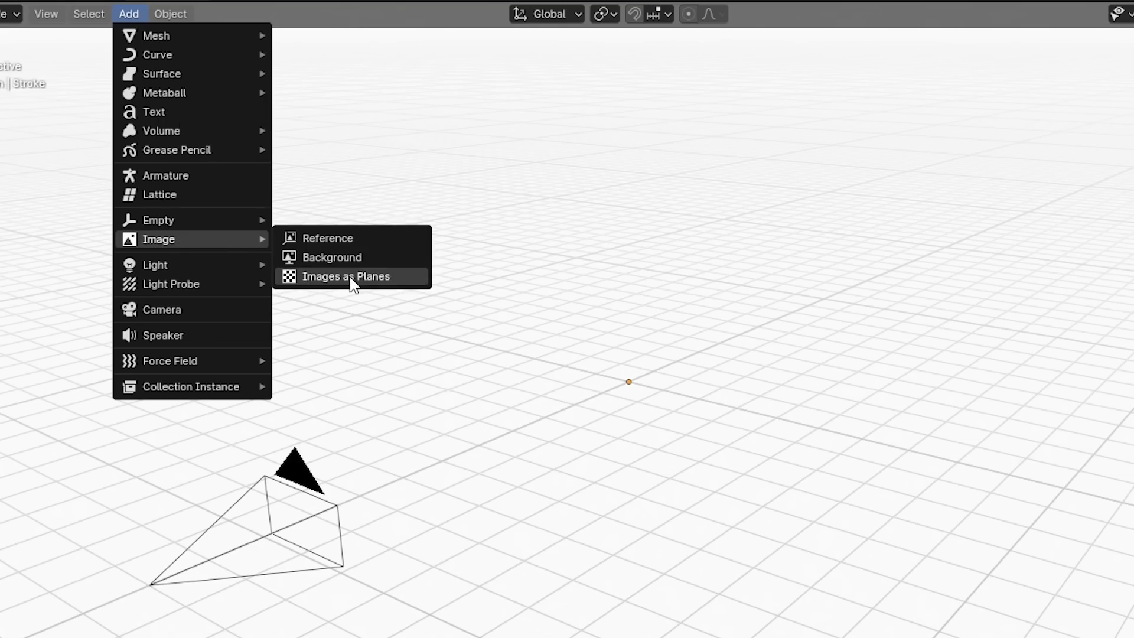
click(352, 278)
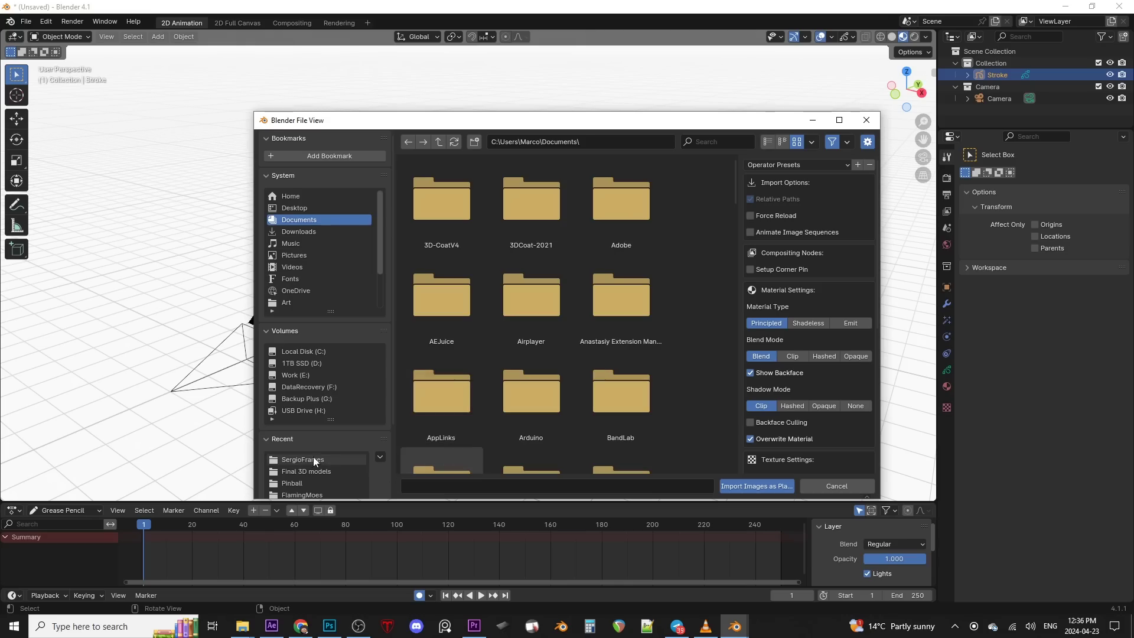
Import SergioFrms_000.jpg from the SergioFrames folder as a plane with the Shadeless material type.
click(313, 459)
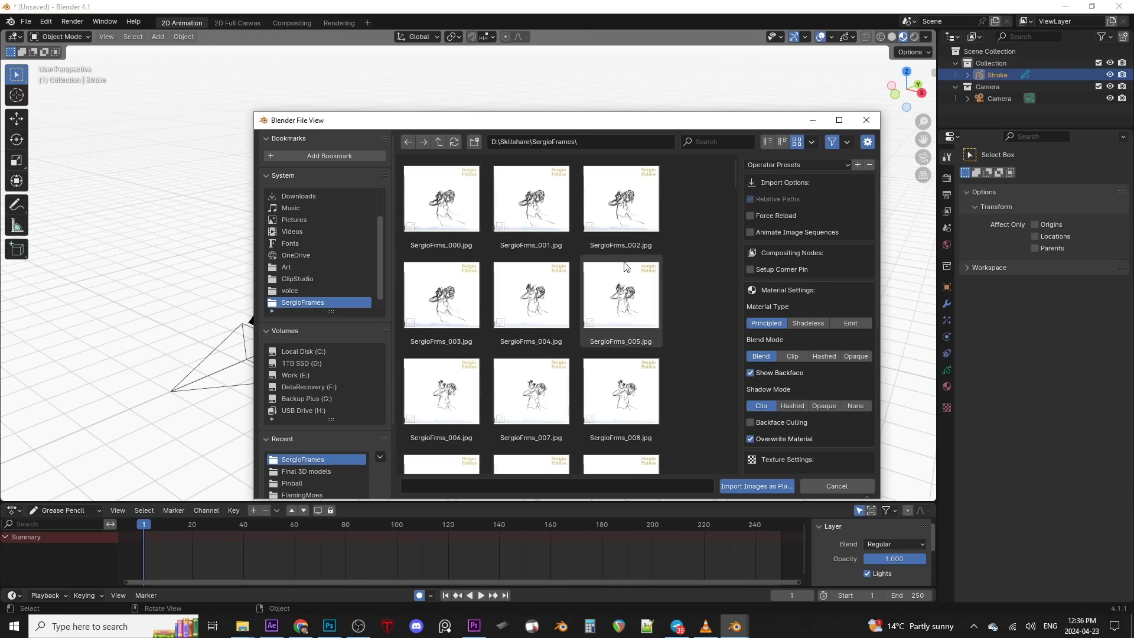
mouse_move(735, 178)
mouse_down()
mouse_move(737, 473)
mouse_move(736, 171)
mouse_up()
click(465, 184)
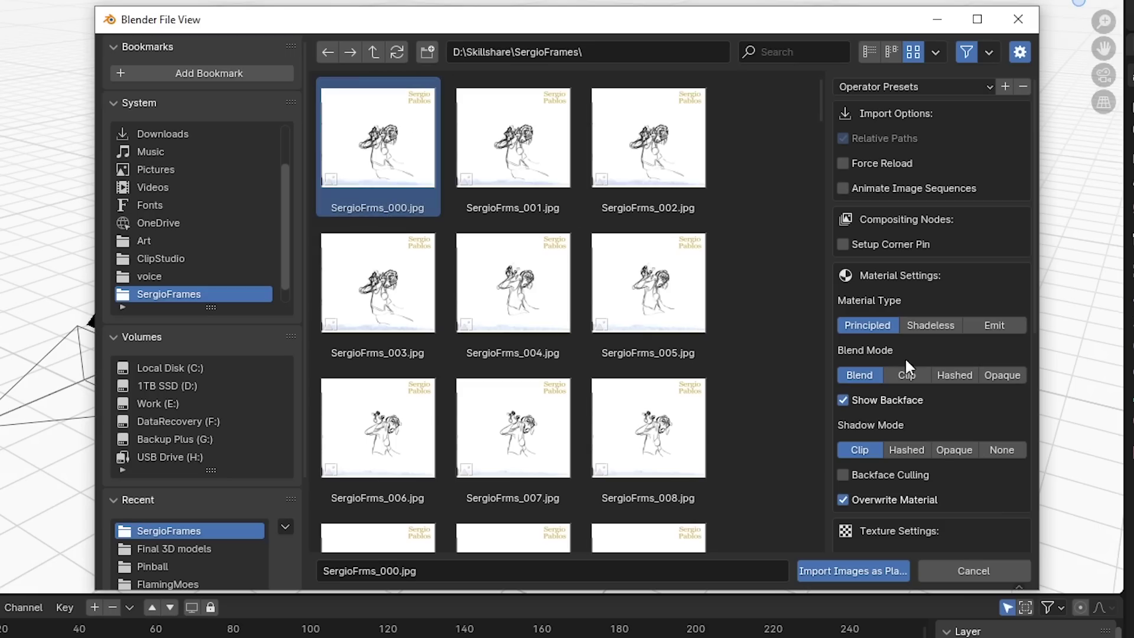
click(943, 326)
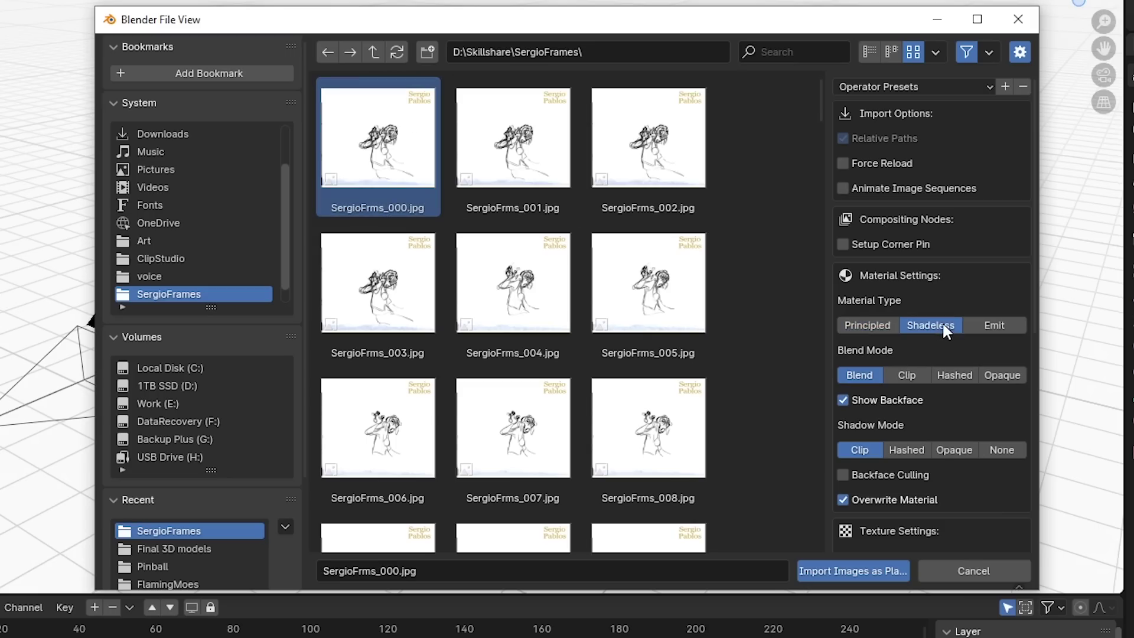
click(867, 570)
Move and enlarge the imported image plane so it fills the right half of the camera view.
key(KP_0)
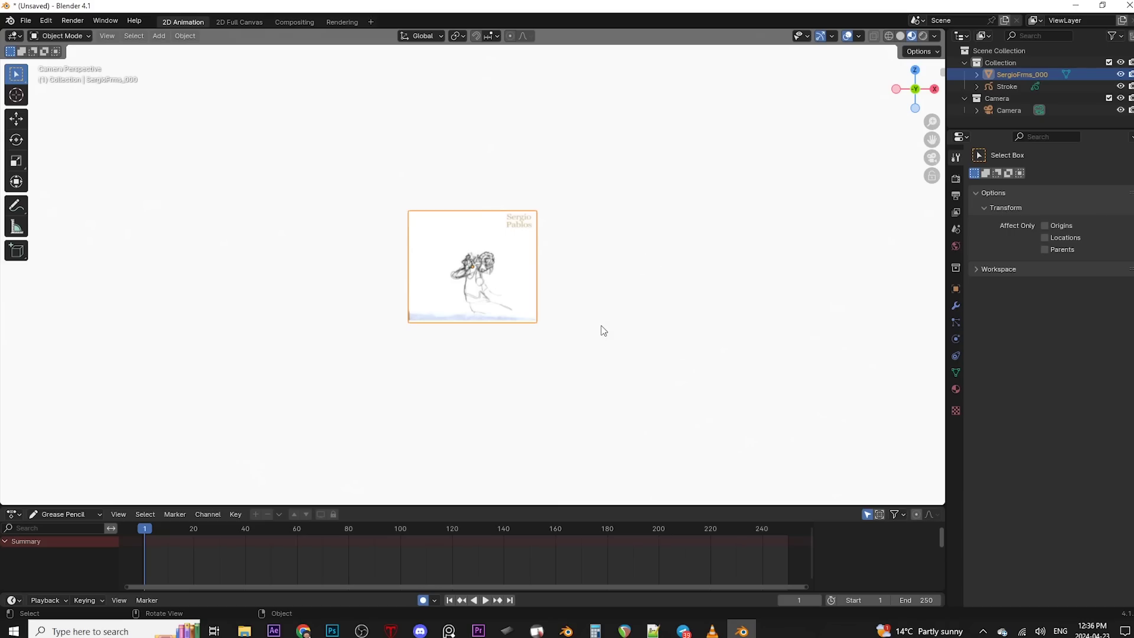
key(g)
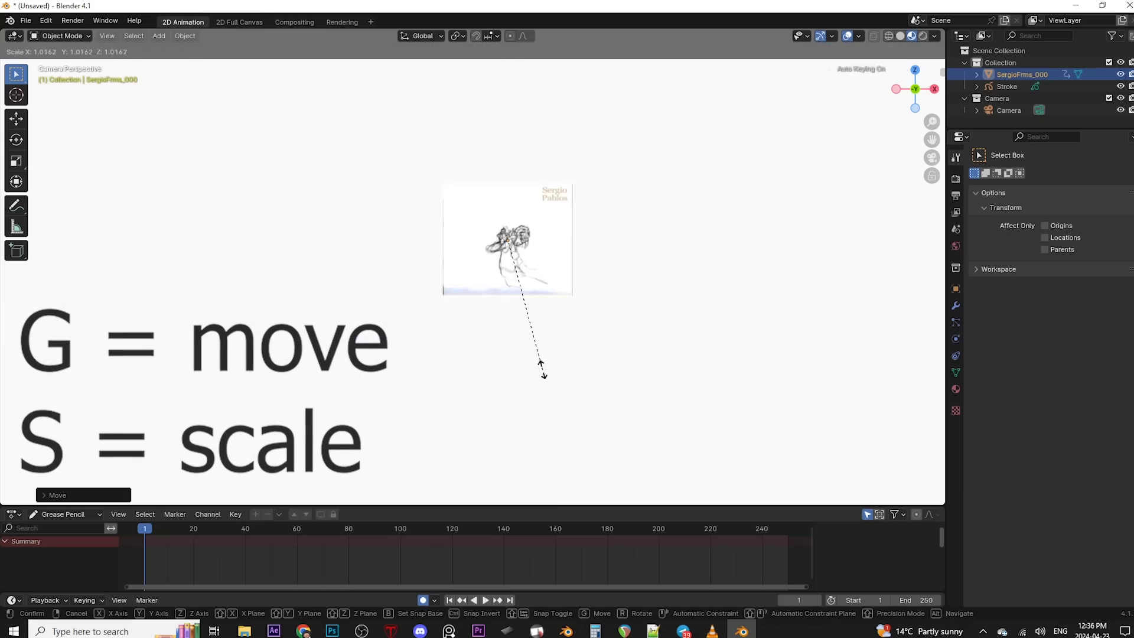
click(832, 299)
key(g)
click(577, 300)
key(s)
click(552, 307)
key(g)
click(571, 305)
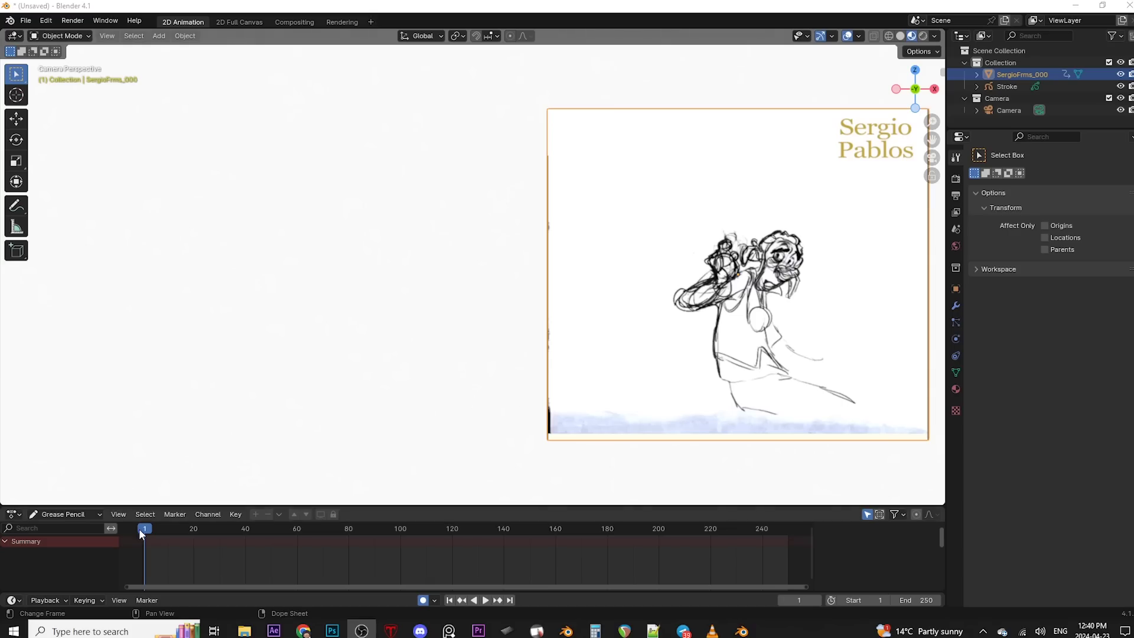
Change the plane's image texture to an Image Sequence with 105 frames and play it back.
mouse_move(142, 529)
mouse_down()
mouse_move(269, 533)
mouse_move(144, 536)
mouse_up()
click(955, 390)
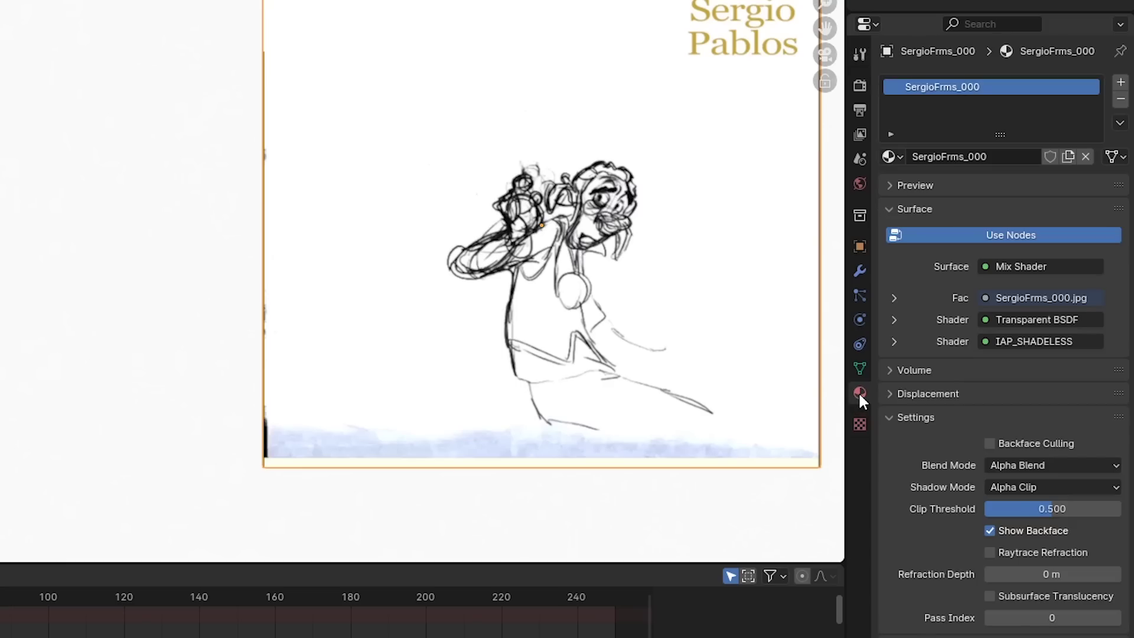
click(893, 297)
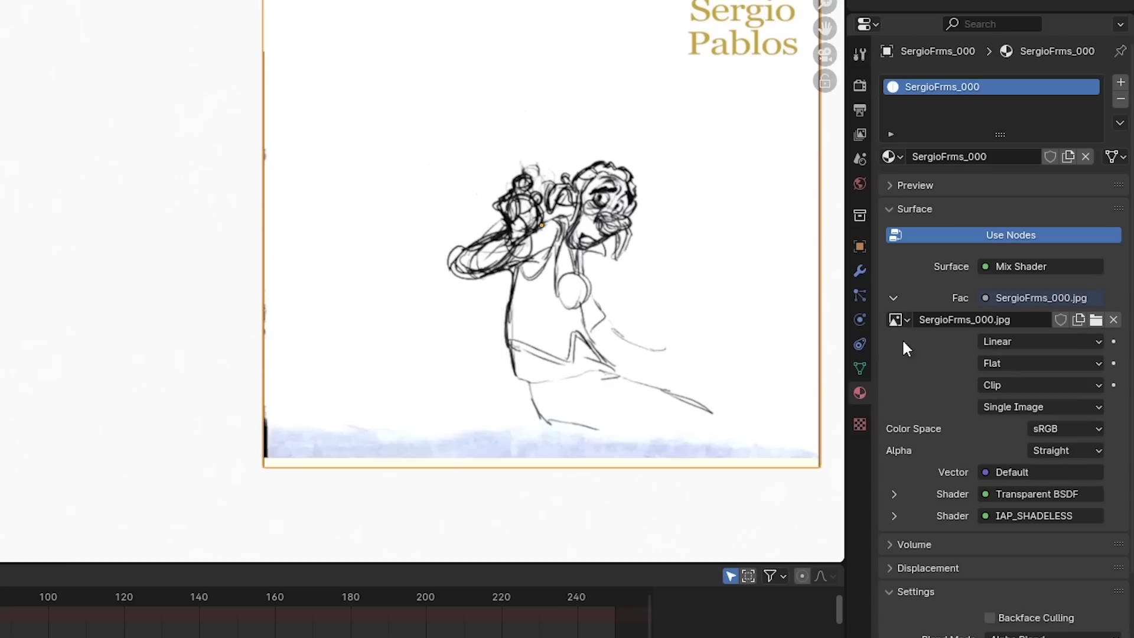
click(1066, 407)
click(1041, 469)
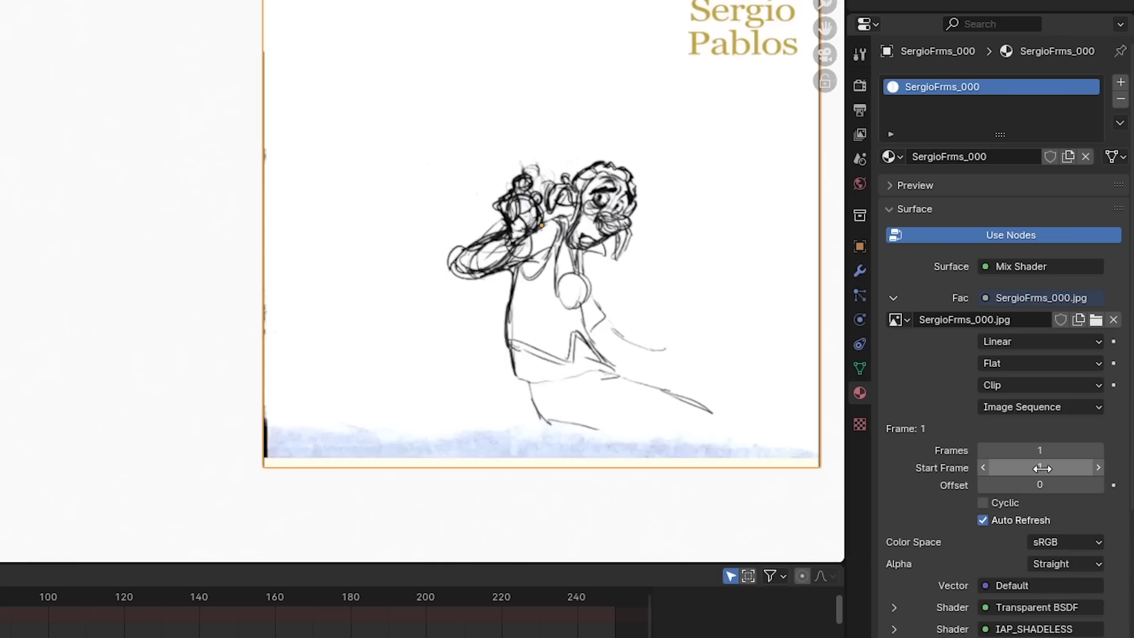
double_click(1045, 450)
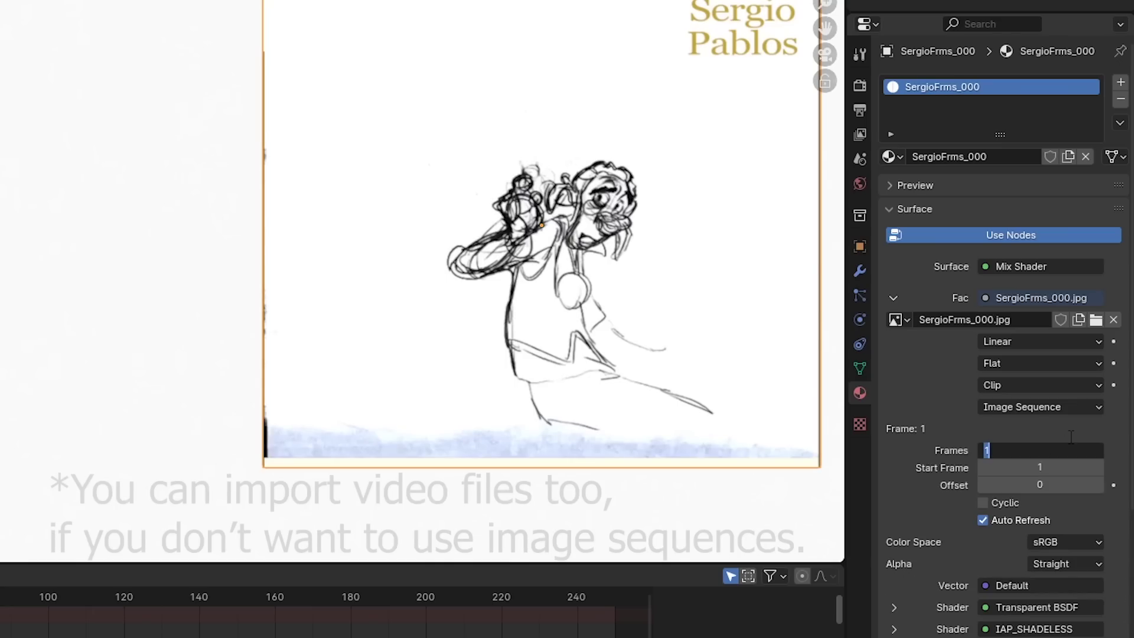
text(105)
key(Return)
key(space)
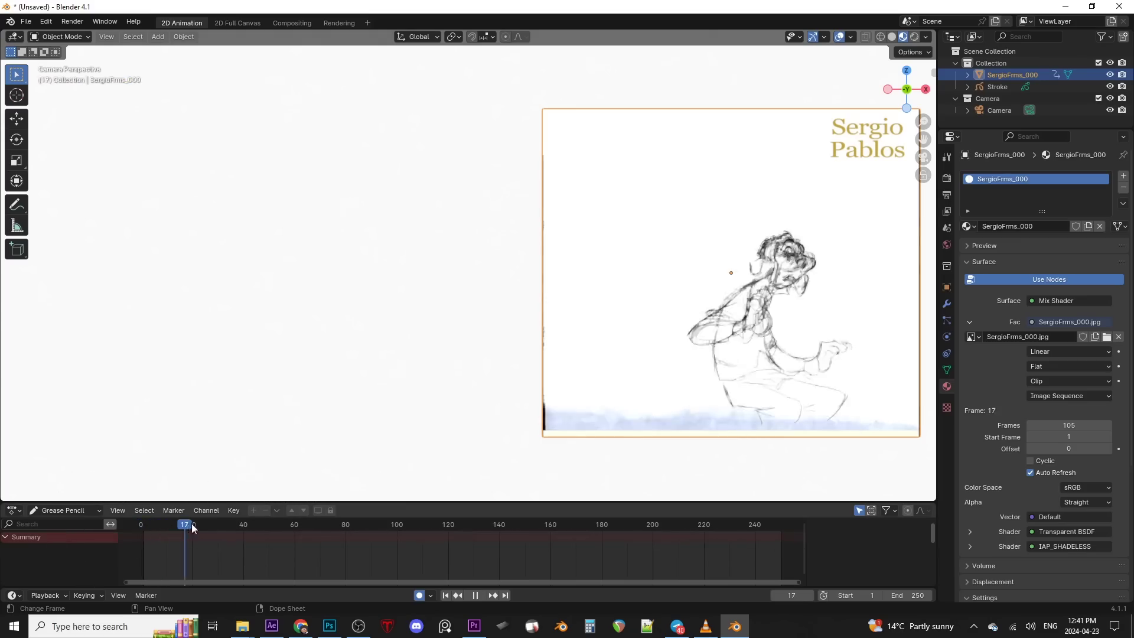
mouse_move(192, 527)
mouse_down()
mouse_move(438, 533)
mouse_move(196, 540)
mouse_up()
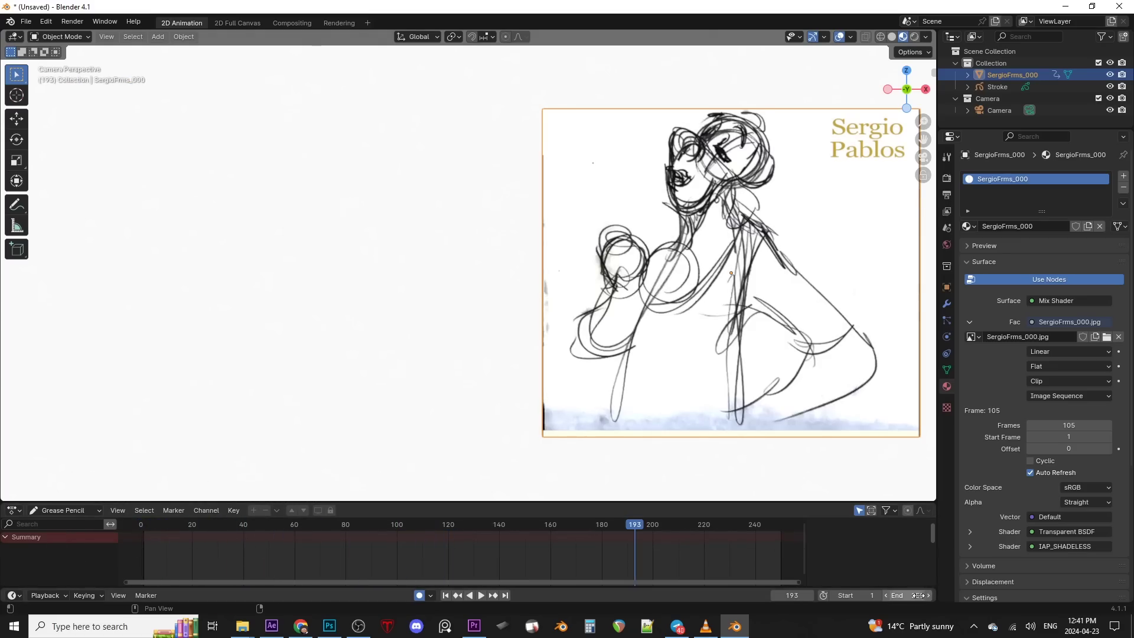
Set the scene's end frame to 105, play the sequence through and return to the first frame.
click(914, 592)
text(105)
key(Return)
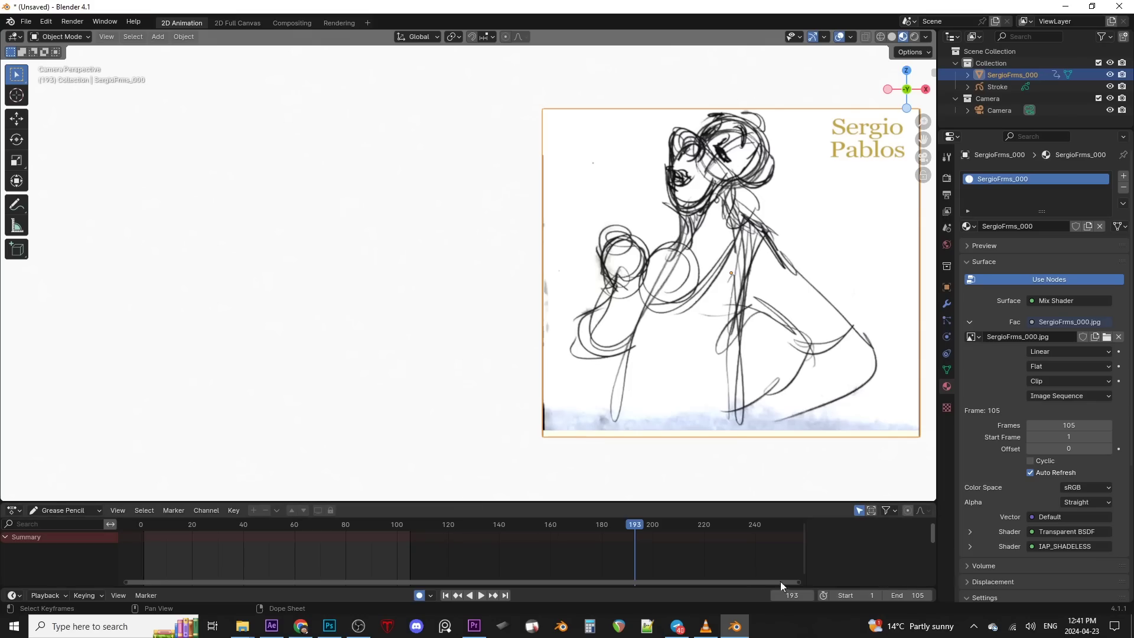
drag(800, 583, 408, 582)
key(space)
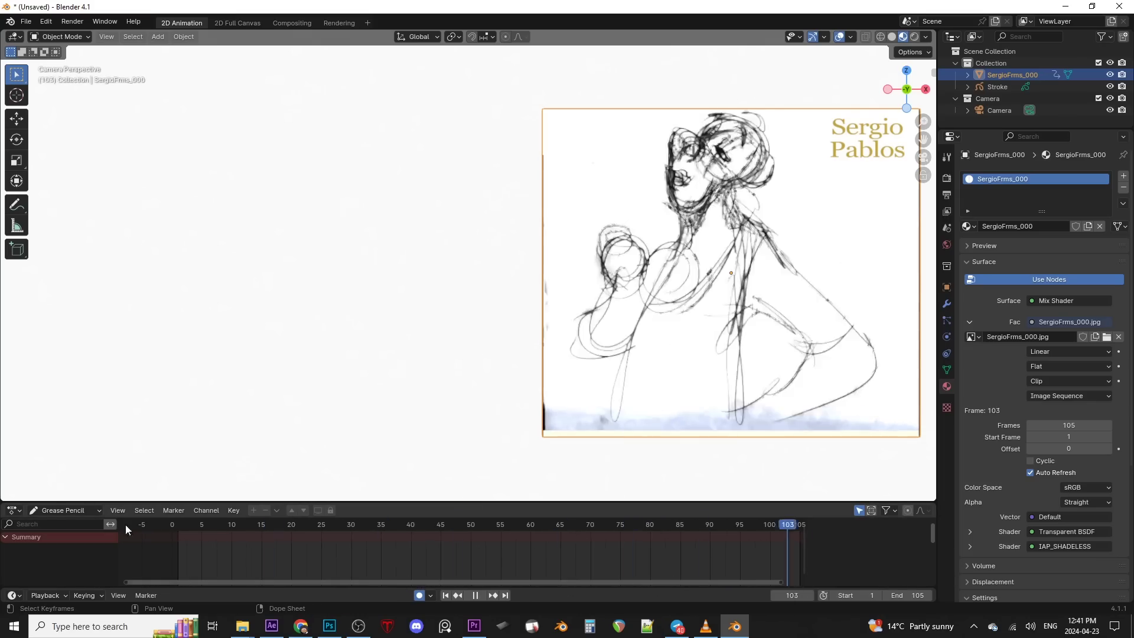
key(space)
drag(126, 586, 142, 586)
key(shift+Left)
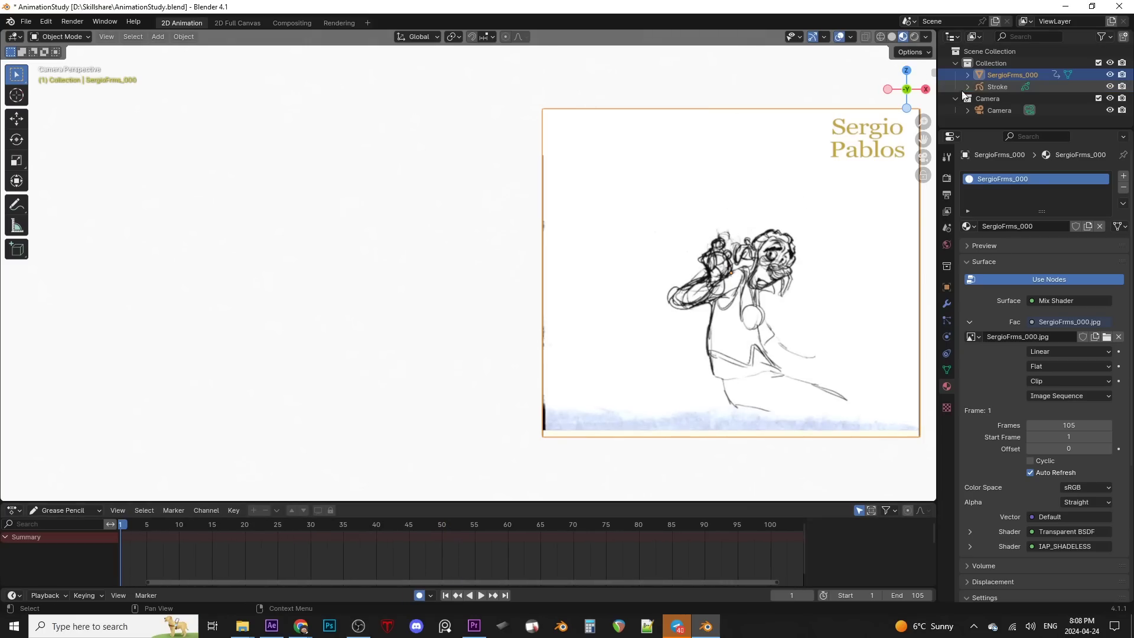
Select the Stroke grease pencil object and switch it to Draw Mode, trying a test stroke and undoing it.
click(996, 87)
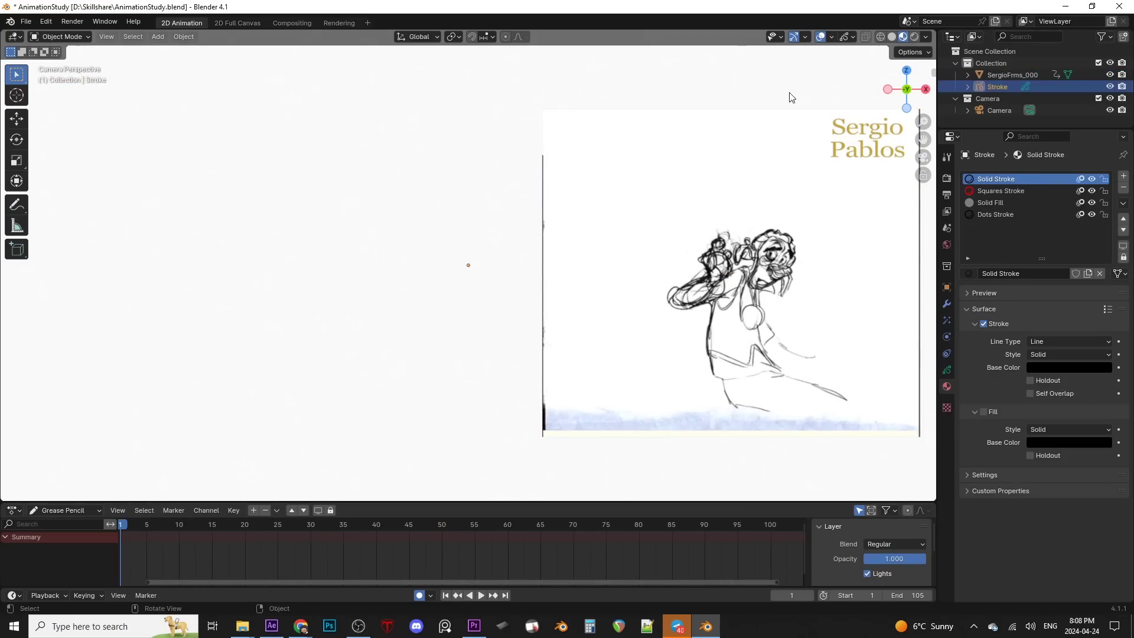
click(60, 37)
click(67, 89)
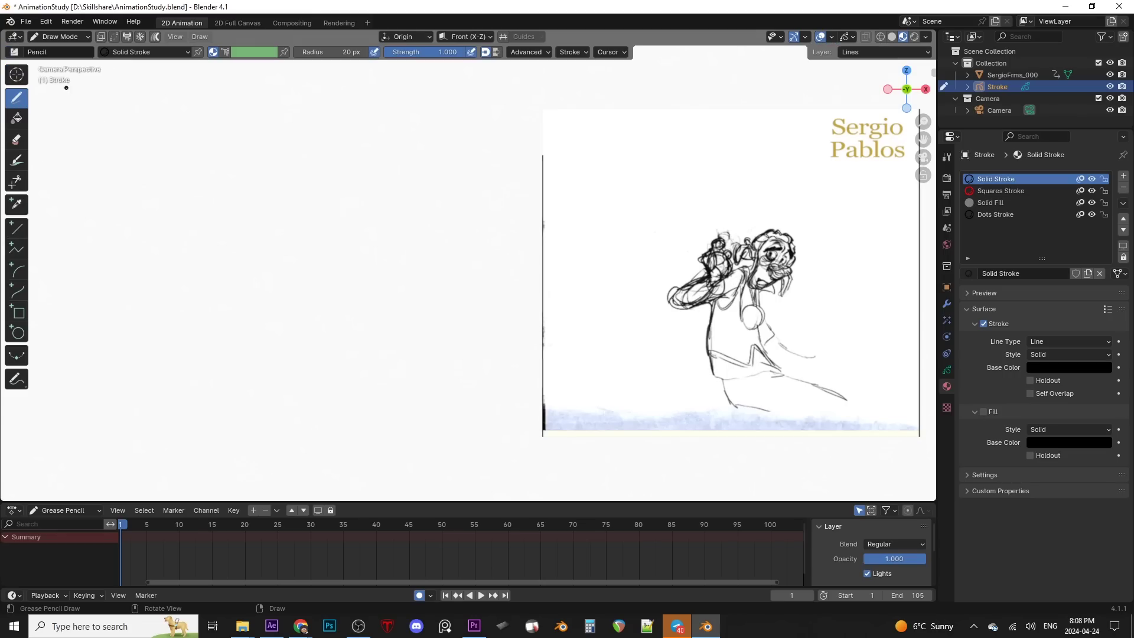
mouse_move(272, 183)
mouse_down()
mouse_move(324, 232)
mouse_move(303, 298)
mouse_up()
key(ctrl+z)
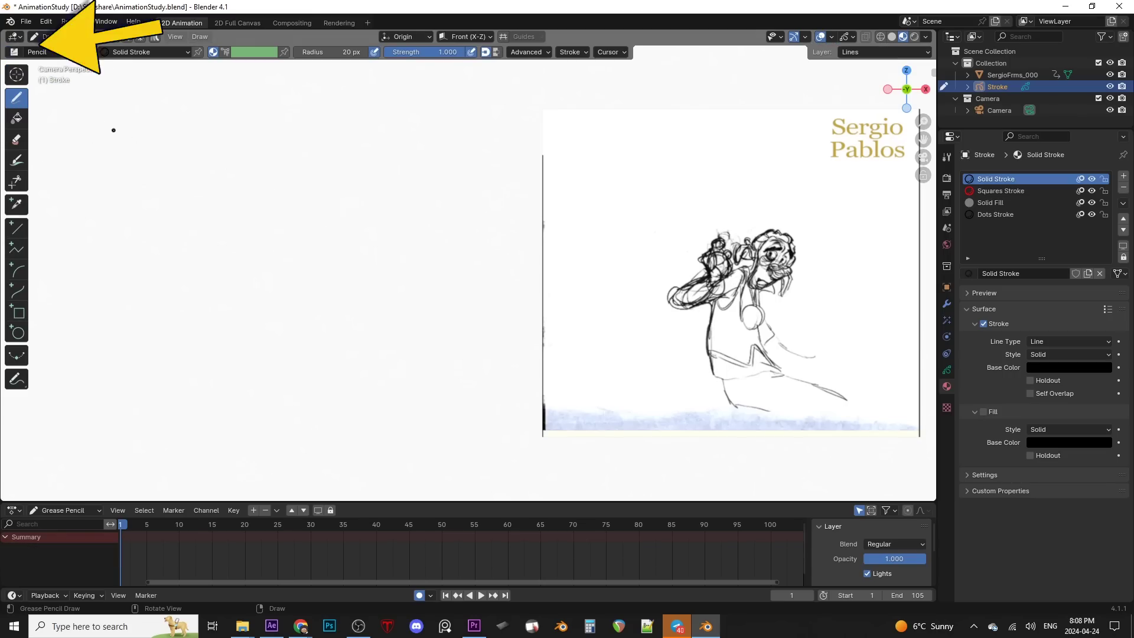
click(15, 52)
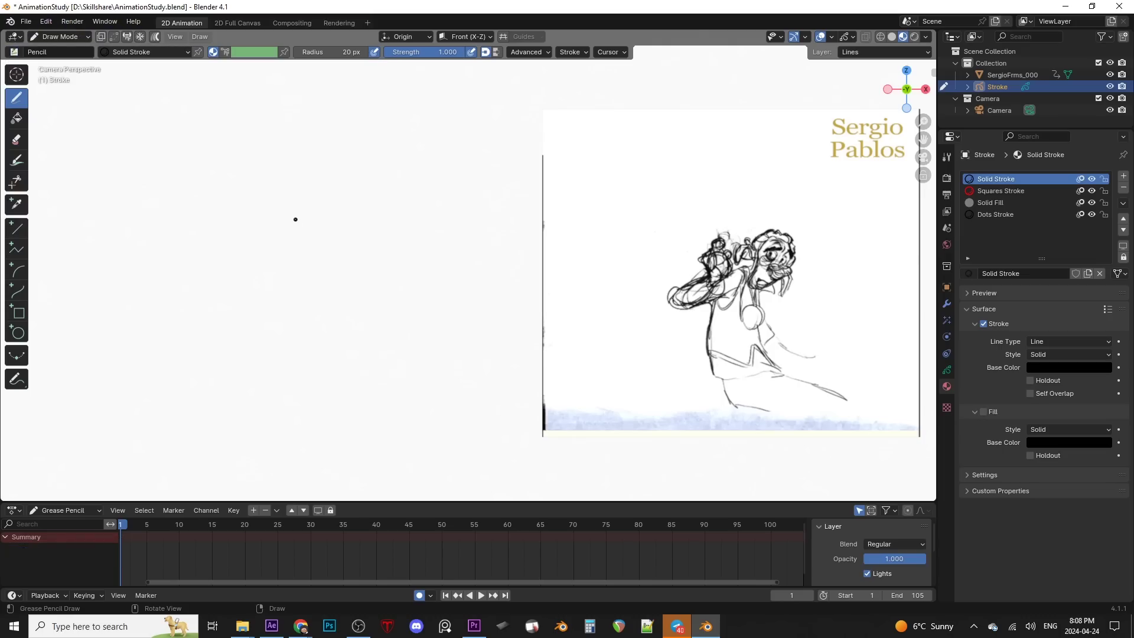
Sketch the character's head, raised hand and bent arm on frame 1, following the reference pose.
click(313, 217)
mouse_move(313, 217)
mouse_down()
mouse_move(329, 214)
mouse_move(274, 235)
mouse_up()
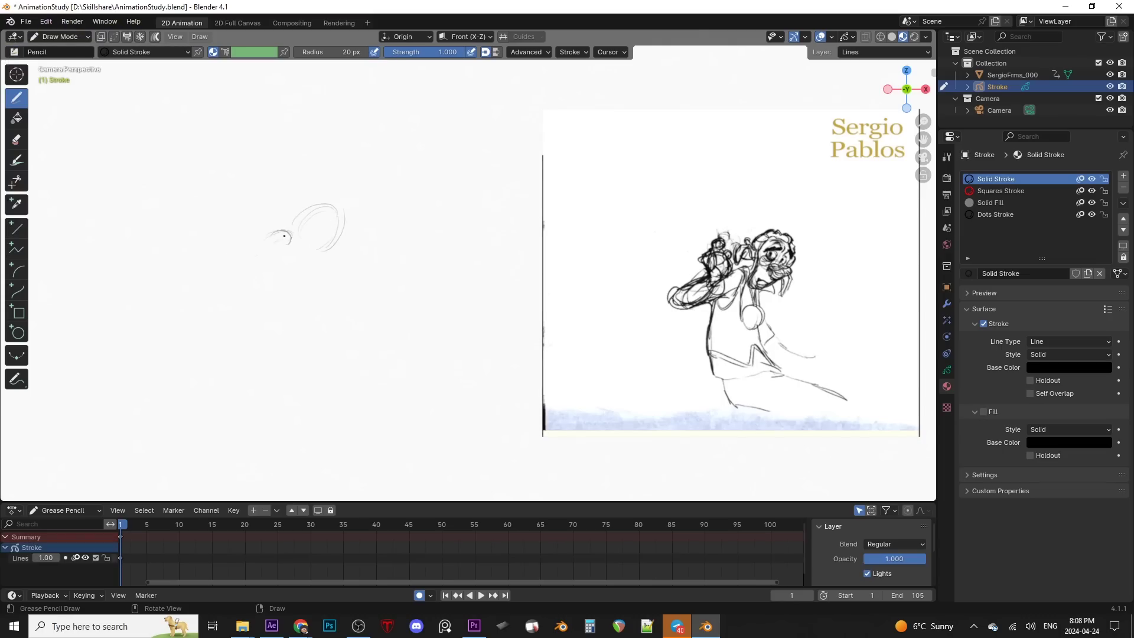
mouse_move(239, 195)
mouse_down()
mouse_move(228, 218)
mouse_move(248, 189)
mouse_up()
mouse_move(230, 234)
mouse_down()
mouse_move(323, 215)
mouse_move(312, 237)
mouse_up()
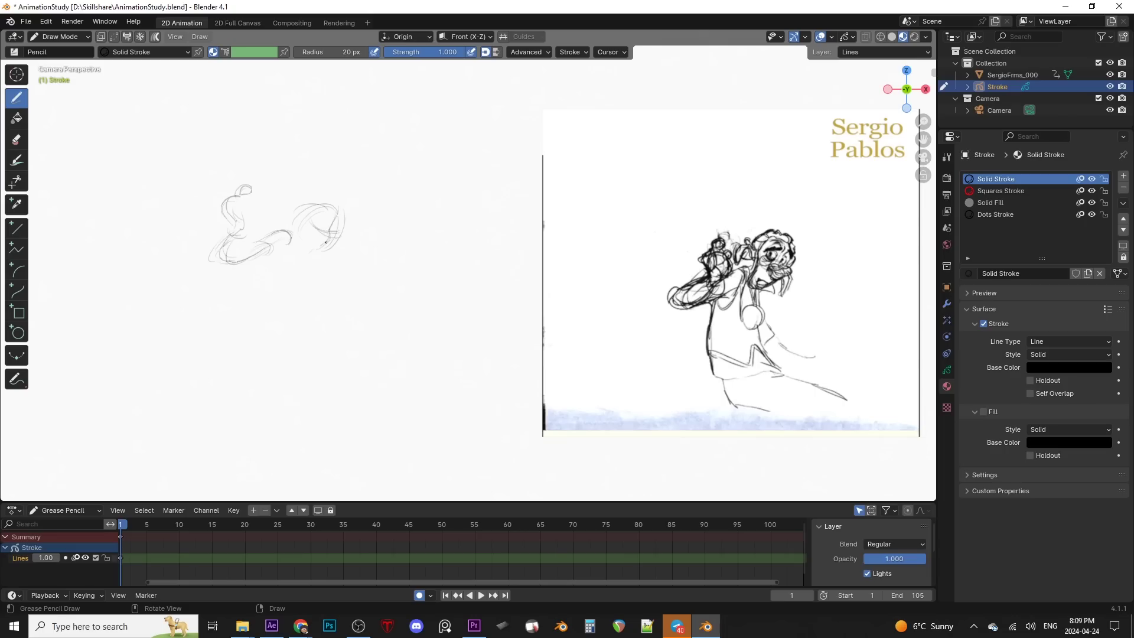
Sketch the curved torso, sweeping leg lines and lowered arm of the frame 1 pose.
drag(274, 263, 263, 349)
mouse_move(252, 283)
mouse_down()
mouse_move(258, 330)
mouse_move(330, 371)
mouse_up()
drag(241, 353, 357, 366)
drag(294, 347, 379, 371)
drag(347, 344, 379, 380)
mouse_move(265, 274)
mouse_down()
mouse_move(251, 350)
mouse_move(339, 378)
mouse_up()
drag(348, 344, 396, 364)
drag(313, 289, 344, 306)
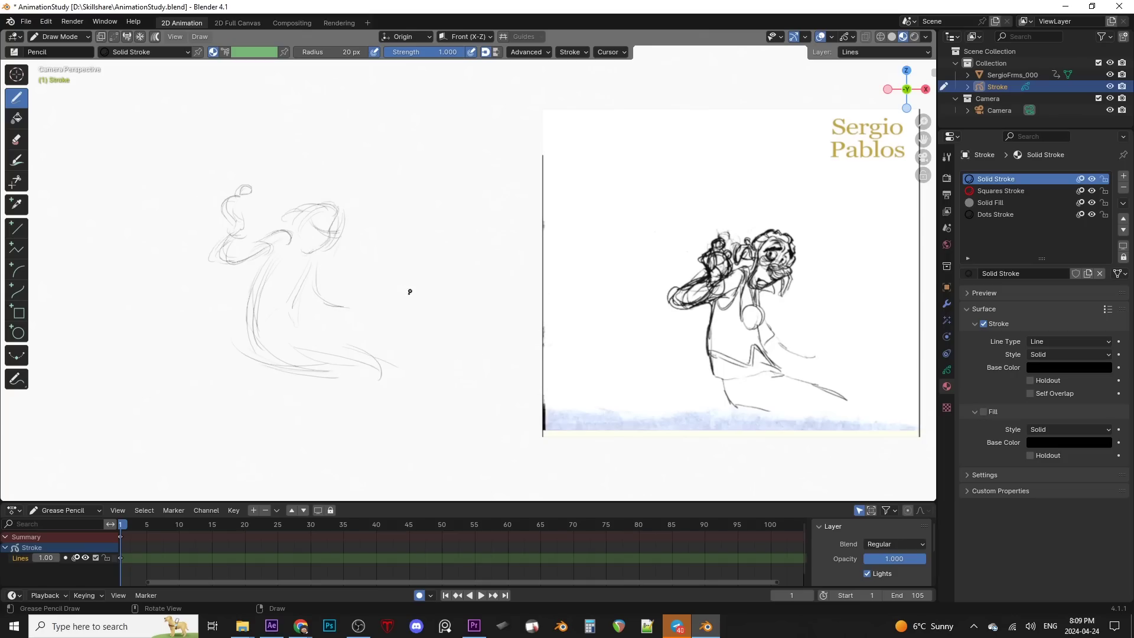
Play and scrub the reference sequence, stopping at frame 10 for the next key pose.
key(space)
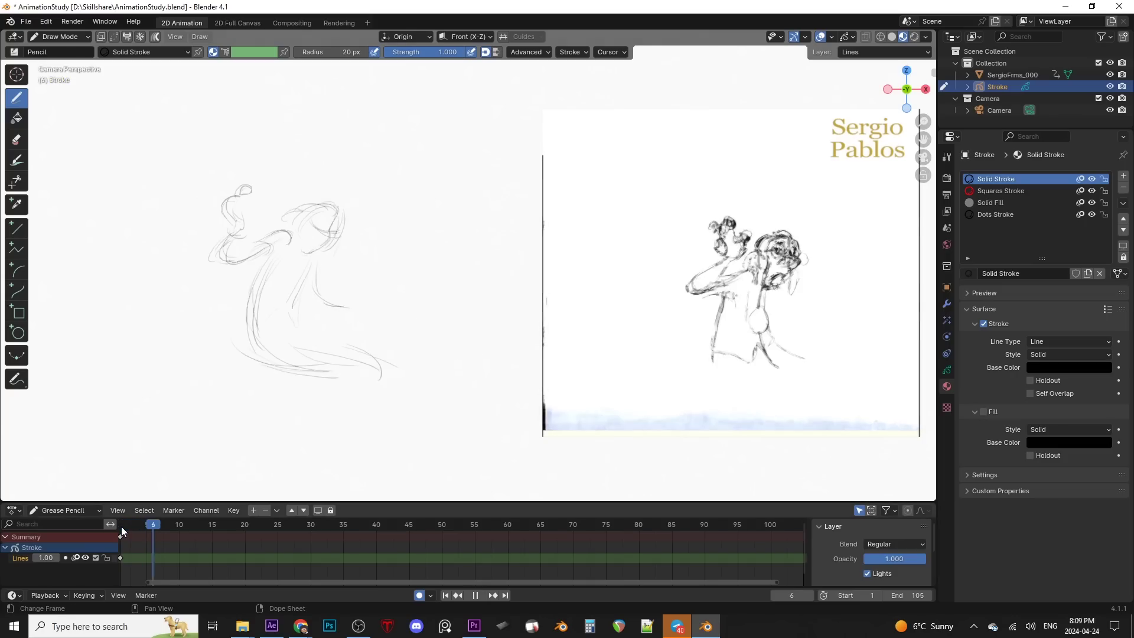
key(space)
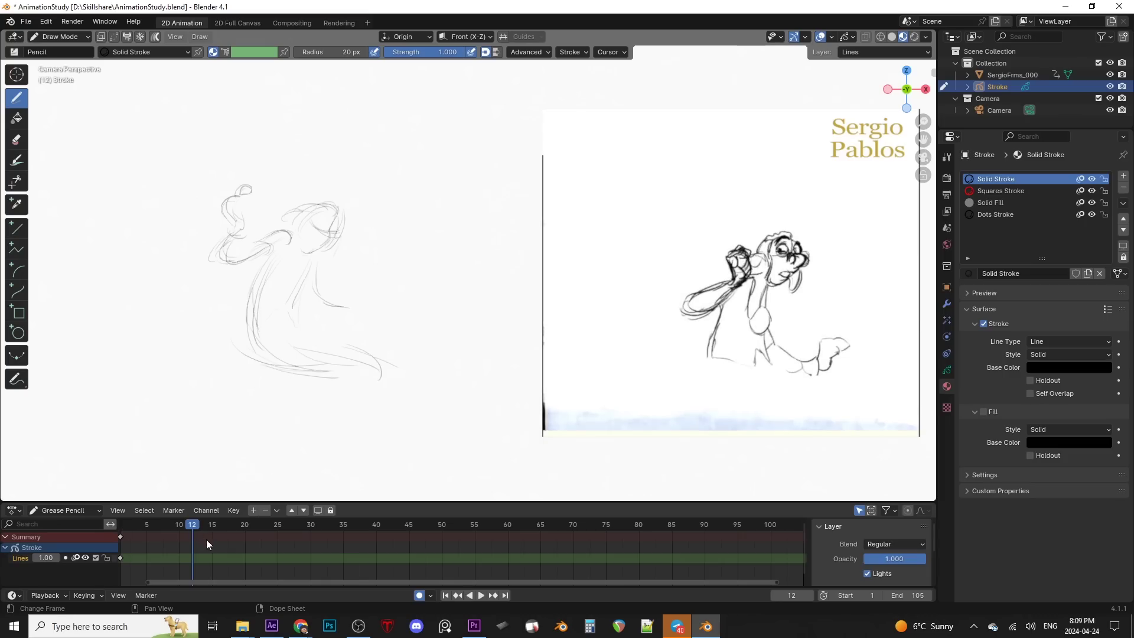
key(shift+ctrl+space)
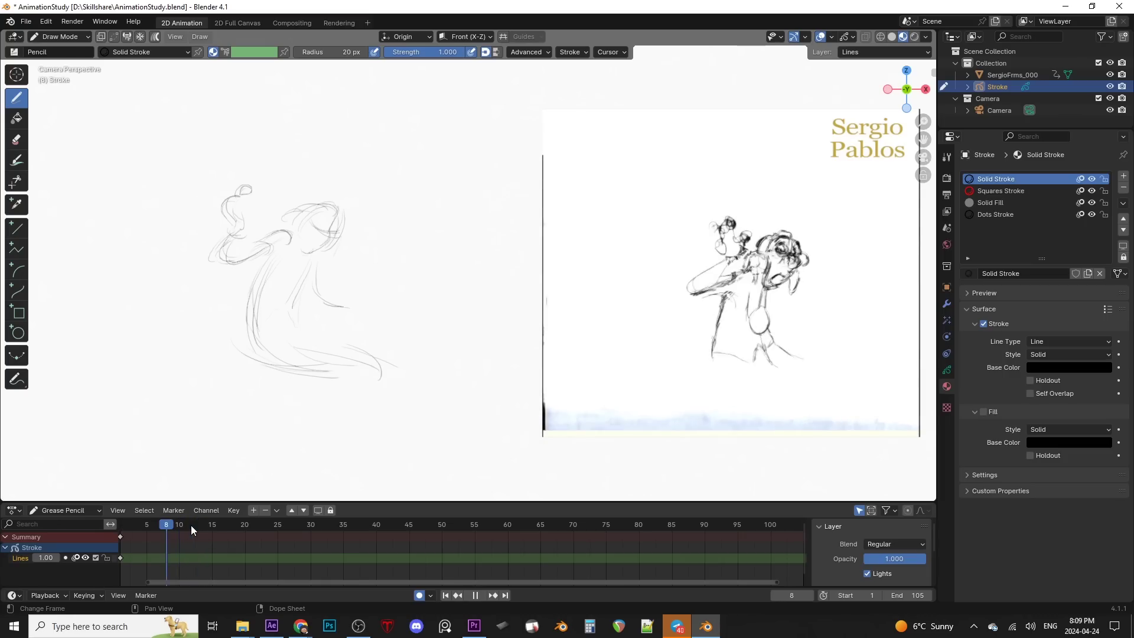
drag(190, 526, 188, 526)
key(Left)
Start the head sketch on frame 10, flip against the previous frame and turn off onion skinning for the Lines layer.
mouse_move(338, 207)
mouse_down()
mouse_move(346, 234)
mouse_move(345, 213)
mouse_up()
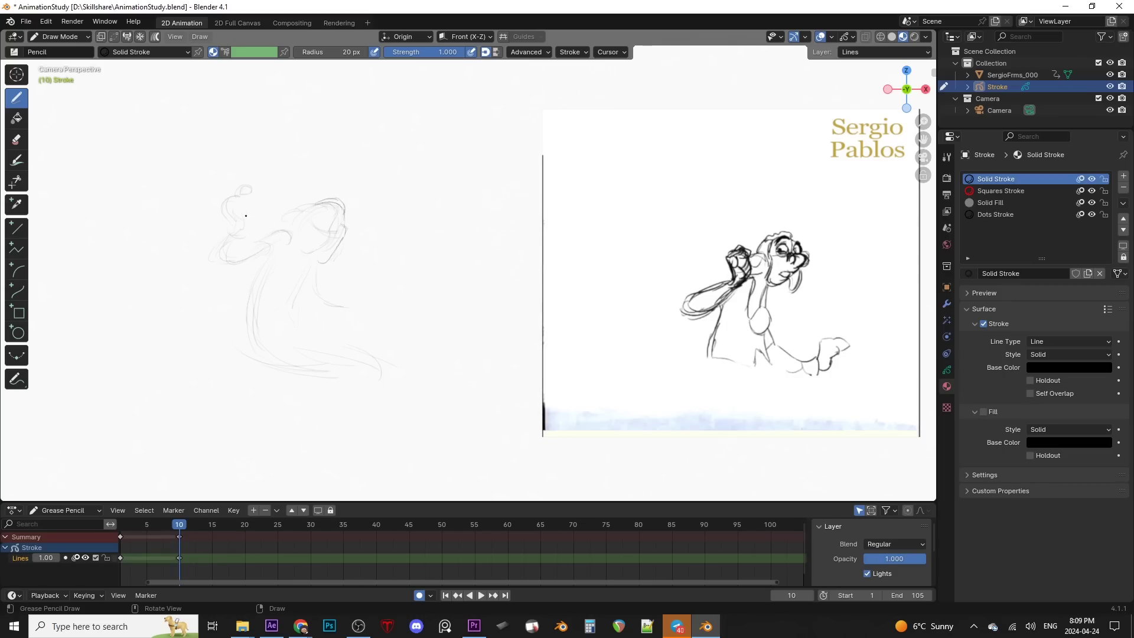
key(Left)
key(Left)
key(Left)
key(Right)
key(Right)
key(Right)
key(Right)
key(Left)
key(Right)
key(Left)
click(75, 557)
key(Left)
key(Right)
Sketch the face, raised hand and bent arm on frame 10, flipping to the previous frame to compare.
drag(344, 210, 329, 246)
drag(253, 237, 268, 222)
key(Left)
key(Right)
key(Left)
key(Right)
drag(230, 275, 255, 274)
key(Left)
key(Right)
key(Left)
key(Right)
key(Left)
key(Right)
Sketch the outstretched arm and torso curve on frame 10, erasing unwanted lines around the raised arm.
mouse_move(322, 282)
mouse_down()
mouse_move(318, 301)
mouse_move(348, 324)
mouse_up()
key(Left)
key(Right)
key(Left)
key(Right)
key(Left)
key(Right)
mouse_move(258, 353)
mouse_down()
mouse_move(325, 374)
mouse_move(283, 335)
mouse_up()
mouse_move(264, 208)
ctrl+mouse_down()
mouse_move(229, 241)
mouse_move(252, 245)
ctrl+mouse_up()
mouse_move(265, 229)
mouse_down()
mouse_move(281, 210)
mouse_move(248, 273)
mouse_move(271, 240)
mouse_move(285, 373)
mouse_up()
Flip between the two key drawings and step through the following frames to examine the pose change against the reference.
key(Left)
key(Right)
key(Left)
key(Right)
key(Left)
key(Left)
key(Right)
key(Right)
key(Right)
key(Right)
key(Right)
key(Right)
key(Right)
key(Right)
key(Right)
key(Right)
key(Right)
key(Right)
key(Right)
key(Right)
key(Right)
key(Right)
key(Right)
key(Right)
key(Right)
key(Right)
key(Right)
key(Right)
key(Right)
key(Right)
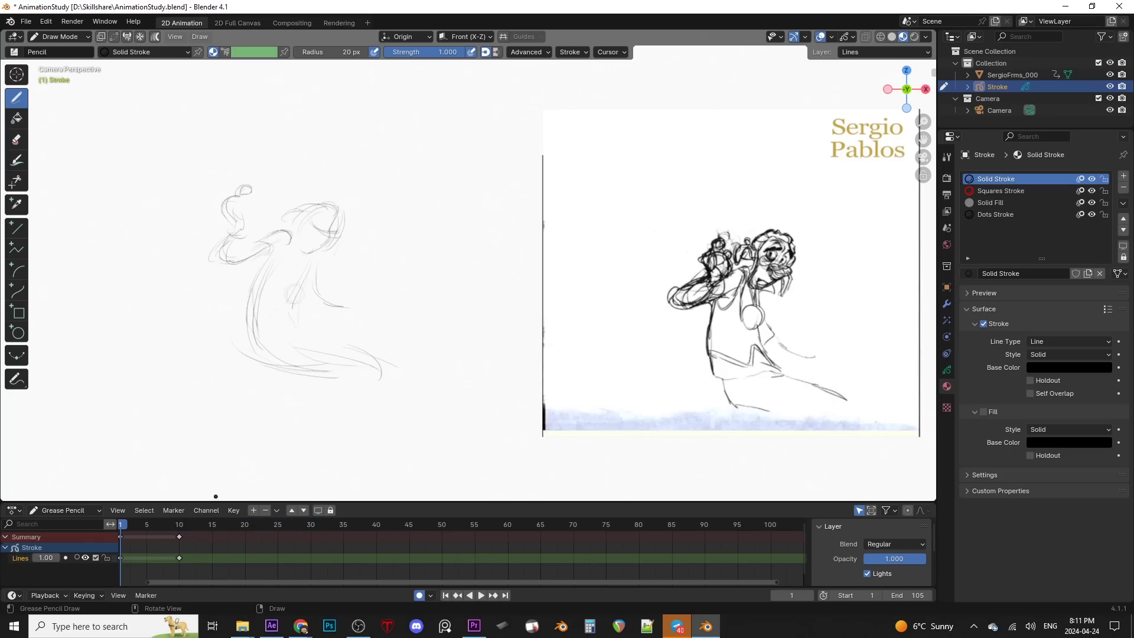
Play and scrub through the reference to find the next key pose, stopping at frame 35.
key(space)
drag(231, 524, 272, 528)
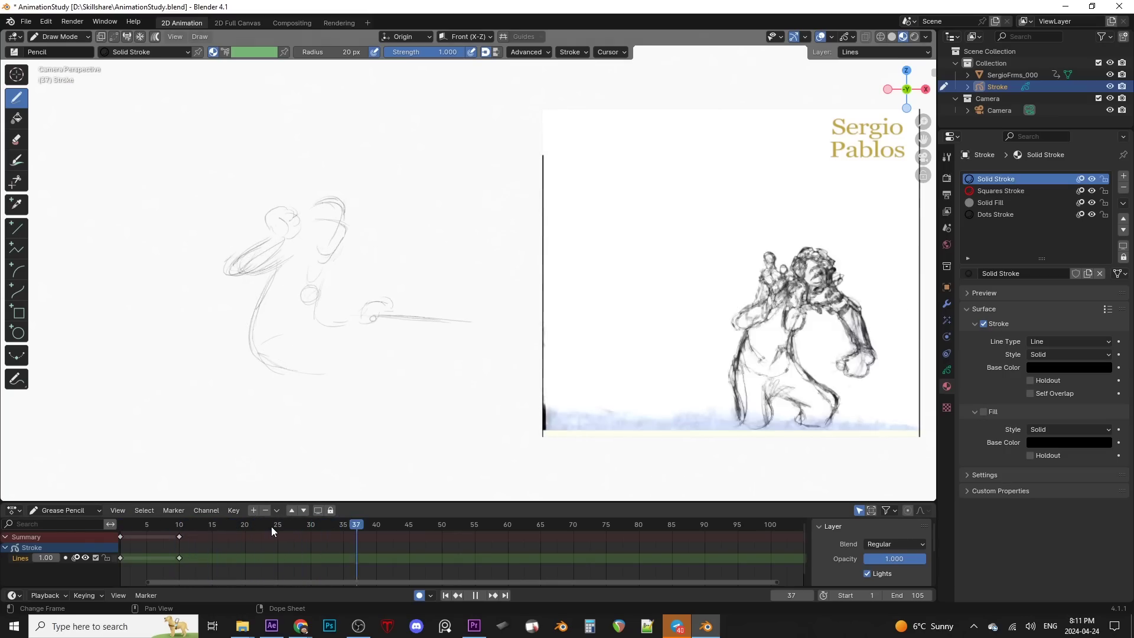
key(space)
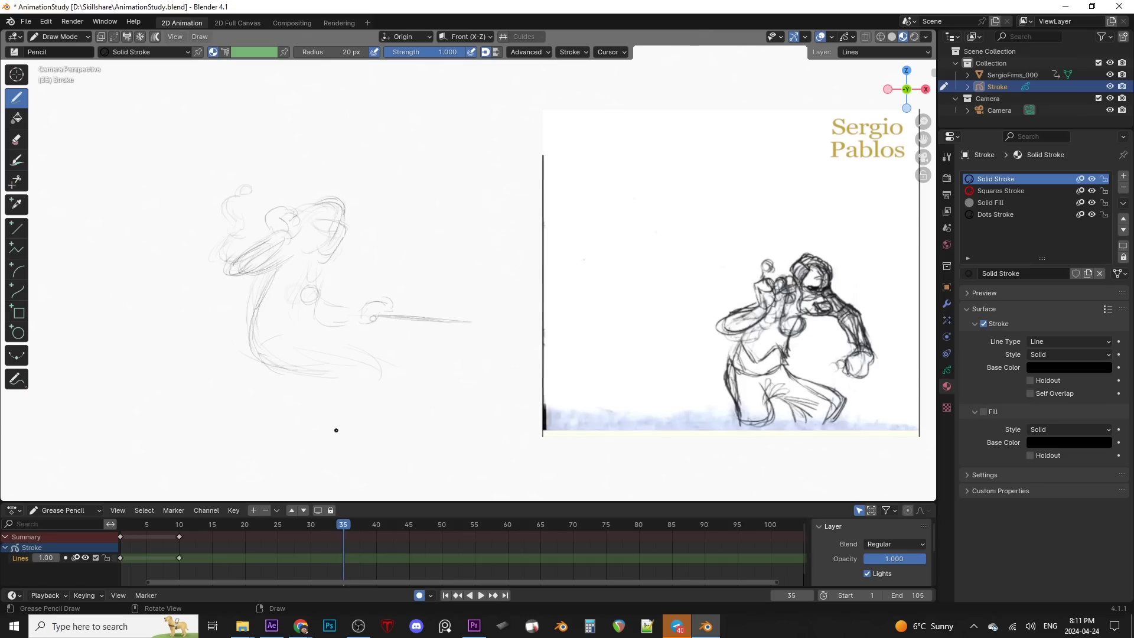
click(274, 526)
key(space)
key(space)
Sketch the head, raised hand and bent arm on frame 35, and turn off onion skinning for the Lines layer.
drag(345, 237, 348, 257)
mouse_move(281, 244)
mouse_down()
mouse_move(297, 237)
mouse_move(225, 282)
mouse_up()
drag(227, 285, 274, 270)
click(76, 558)
key(Left)
key(Right)
Sketch the lowered fist and the long stick it holds on frame 35, flipping against the previous frame.
drag(384, 318, 415, 318)
drag(372, 318, 374, 326)
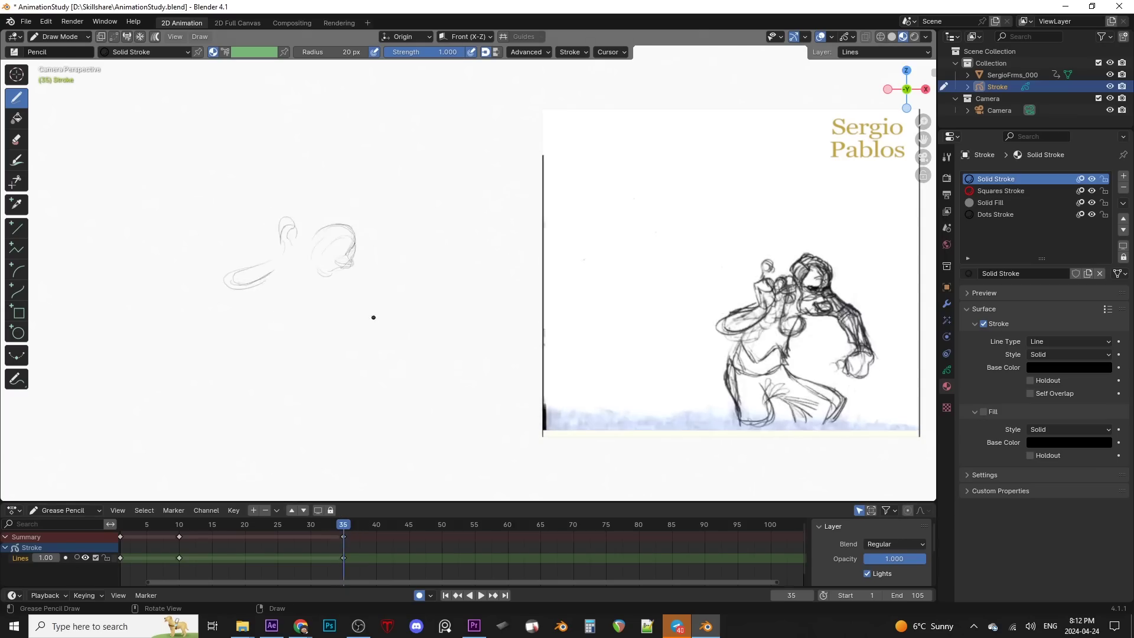
mouse_move(479, 325)
mouse_down()
mouse_move(391, 319)
mouse_move(369, 331)
mouse_move(391, 327)
mouse_up()
key(Left)
key(Right)
key(Left)
key(Right)
key(Left)
key(Right)
key(Left)
Undo the last stroke and draw the cuff above the fist on frame 35.
key(ctrl+z)
key(Right)
key(Left)
key(Left)
key(Right)
key(Right)
drag(381, 303, 401, 303)
Sketch the torso and bent legs on frame 35 and refine the raised hand and head, comparing with the previous frame.
key(Left)
drag(329, 287, 295, 348)
key(Right)
key(Left)
key(Right)
key(Left)
key(Right)
key(Left)
key(Right)
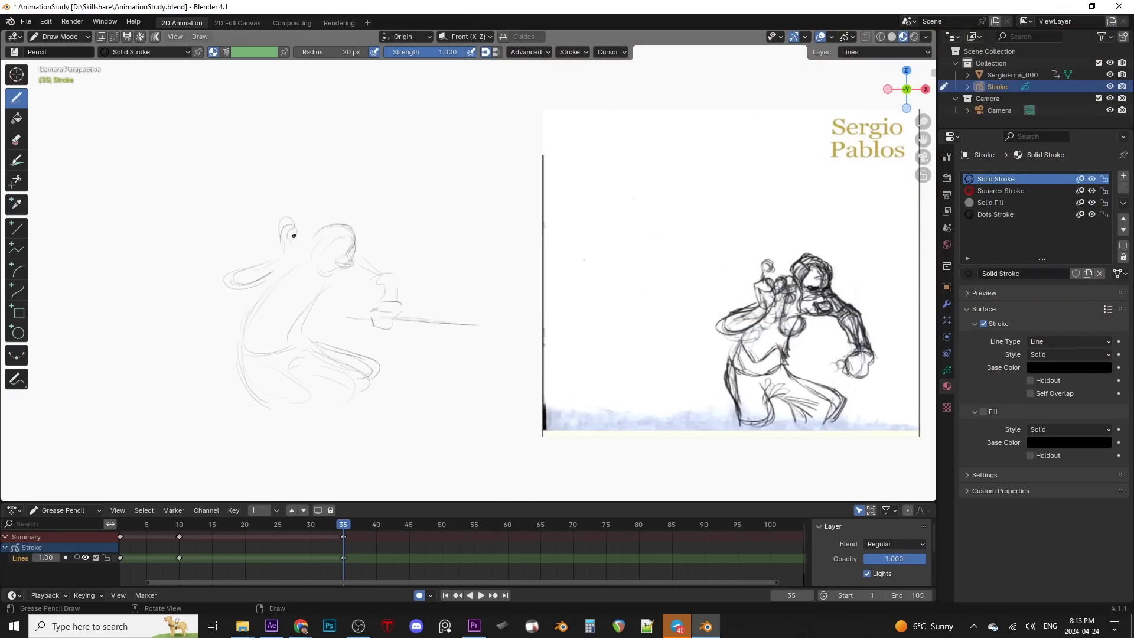
drag(302, 252, 290, 228)
drag(329, 219, 349, 233)
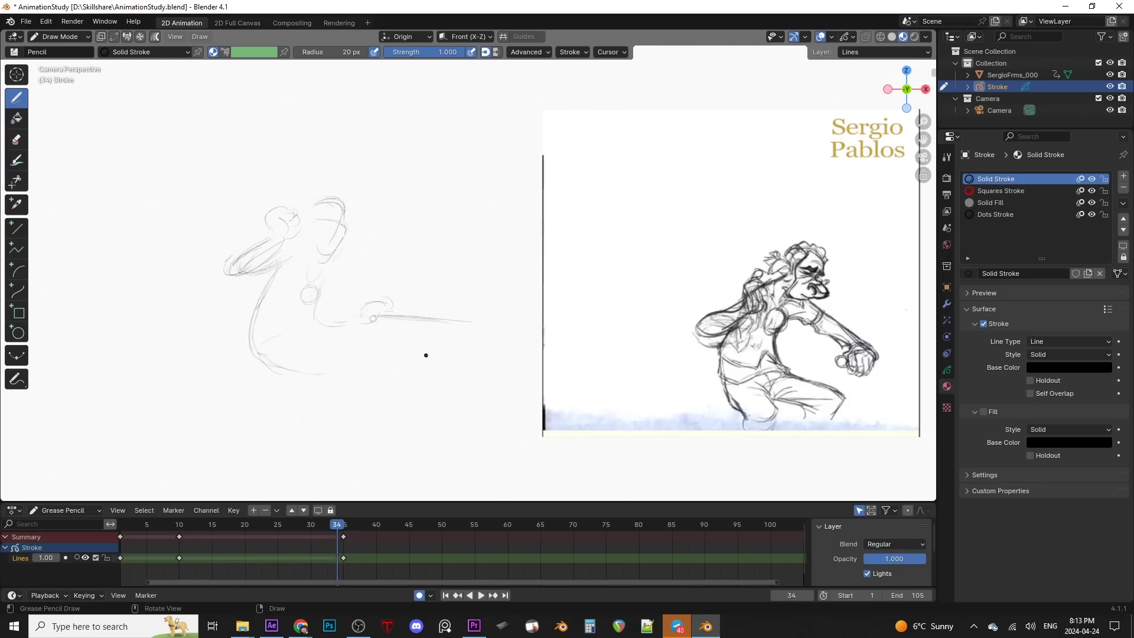
Go to frame 45 and sketch the head, raised hand, curved torso, waistline and lowered arm from the reference.
drag(337, 525, 408, 525)
mouse_move(292, 195)
mouse_down()
mouse_move(315, 188)
mouse_move(292, 206)
mouse_move(323, 214)
mouse_move(297, 222)
mouse_up()
mouse_move(238, 252)
mouse_down()
mouse_move(230, 228)
mouse_move(250, 277)
mouse_up()
mouse_move(325, 262)
mouse_down()
mouse_move(326, 310)
mouse_move(316, 302)
mouse_move(292, 369)
mouse_up()
drag(260, 325, 337, 322)
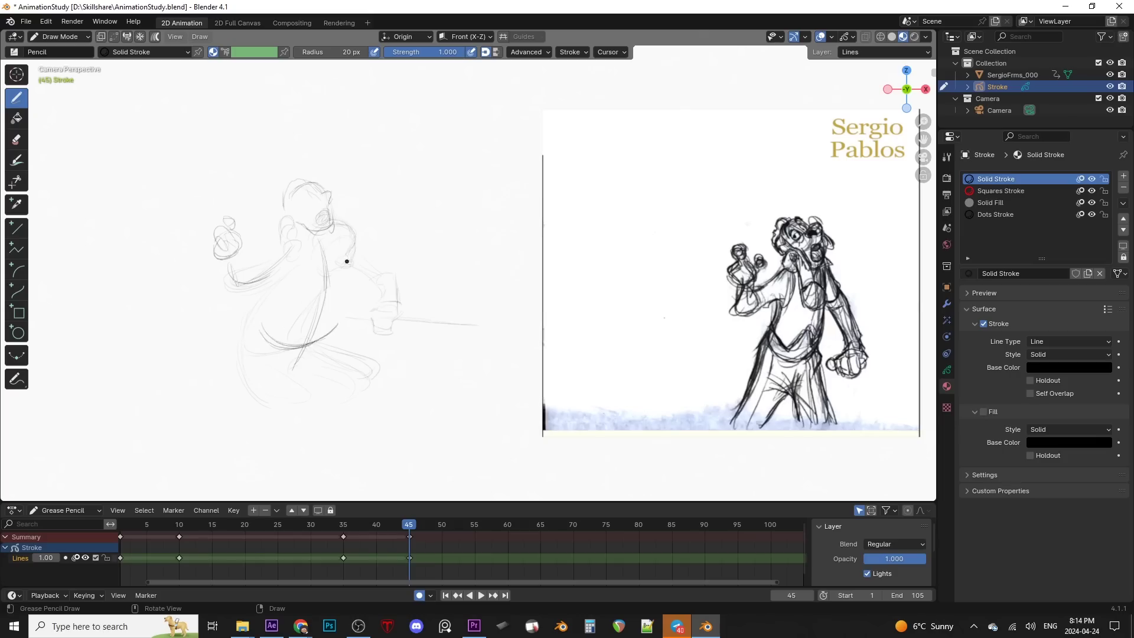
drag(346, 241, 386, 321)
drag(369, 272, 384, 318)
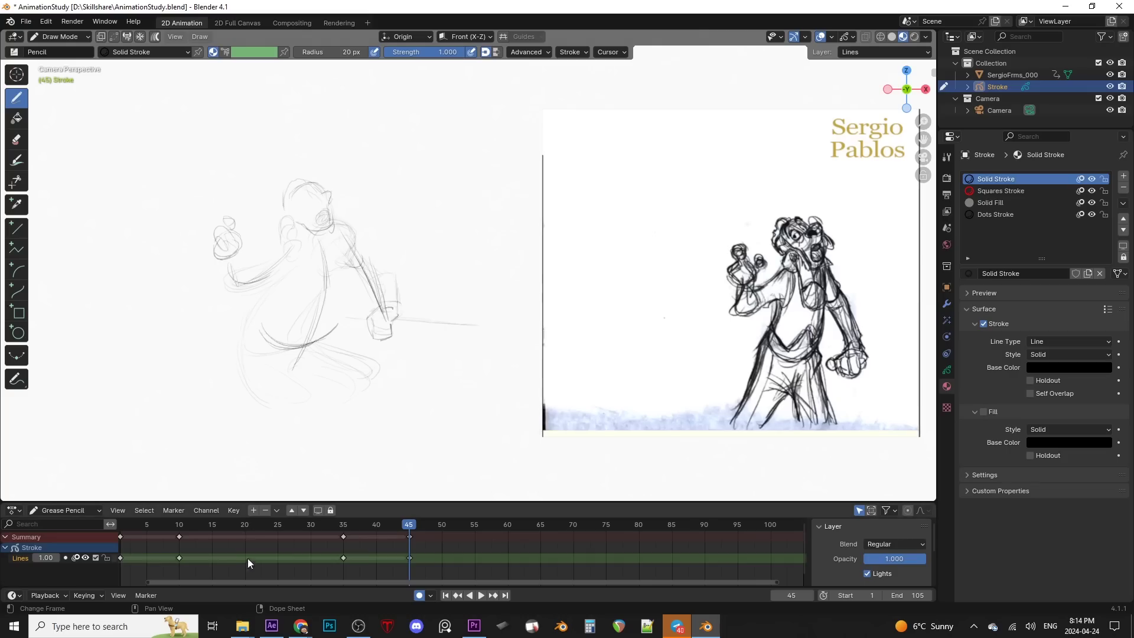
Turn off onion skinning for the Lines layer and flip between frame 45 and the previous frame to compare poses.
click(77, 558)
key(Left)
key(Right)
key(Left)
key(Right)
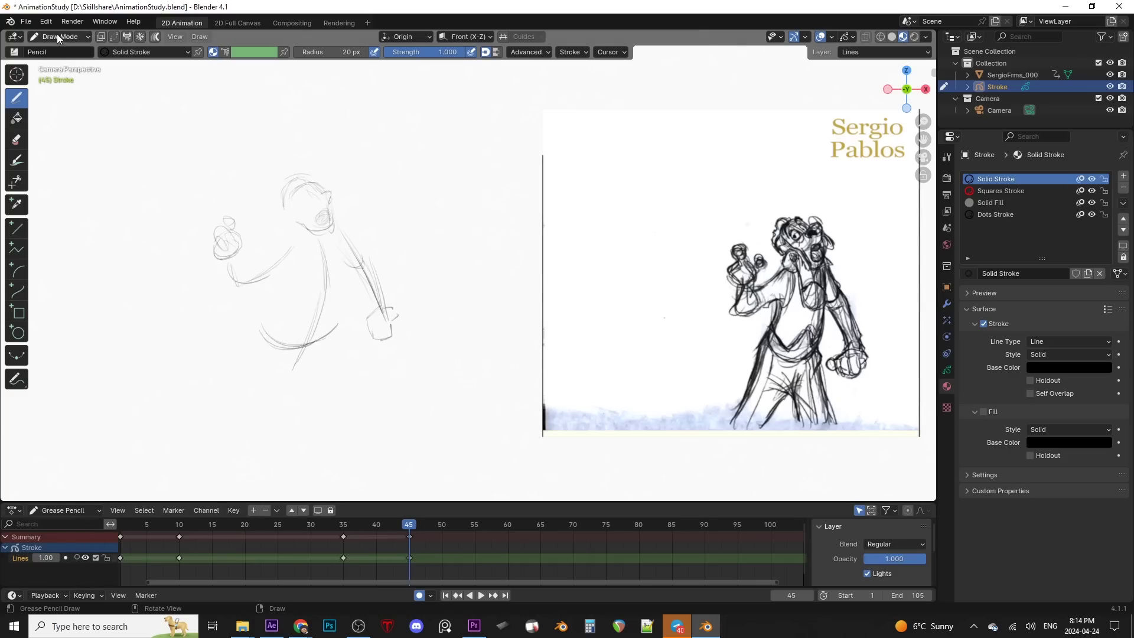
Switch to Edit Mode, use proportional editing and shift the head strokes on frame 45 slightly up and back.
click(59, 36)
click(62, 63)
click(546, 37)
key(g)
click(329, 182)
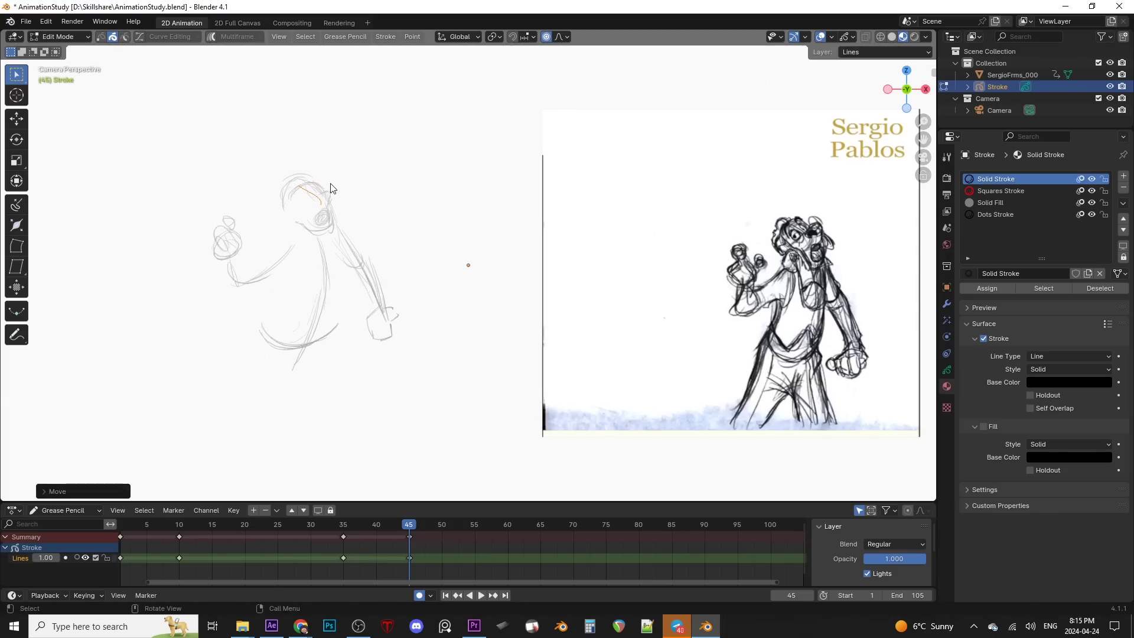
key(g)
click(319, 177)
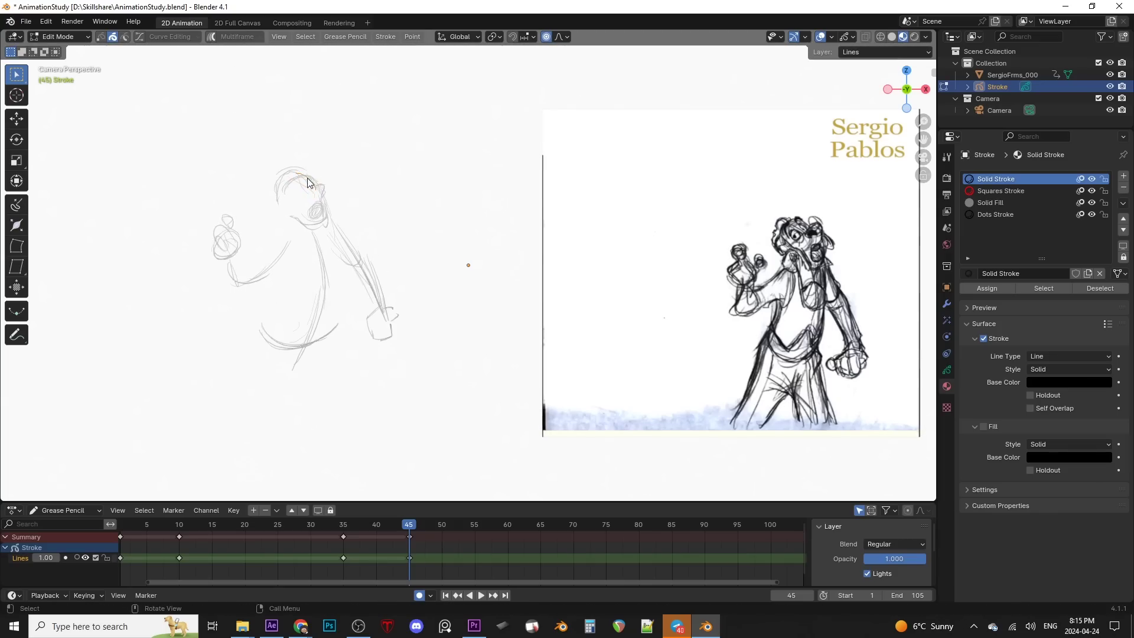
key(g)
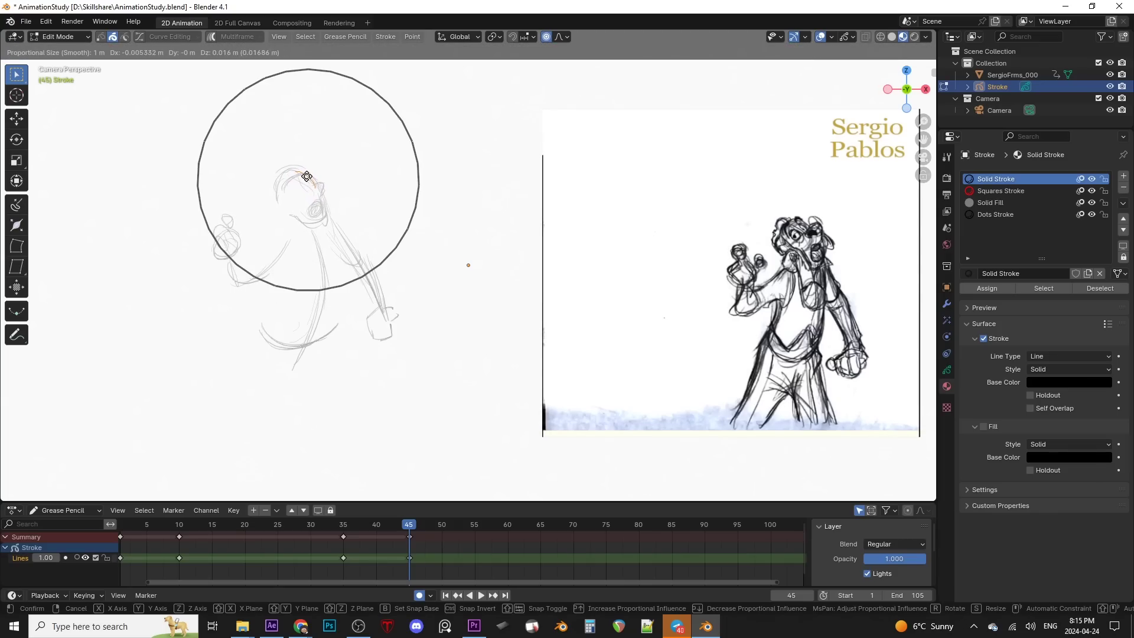
click(306, 176)
Nudge the raised hand and lower torso strokes on frame 45 with proportional editing, and return to Draw Mode.
click(223, 243)
key(g)
click(225, 233)
click(295, 348)
key(g)
click(294, 349)
click(69, 39)
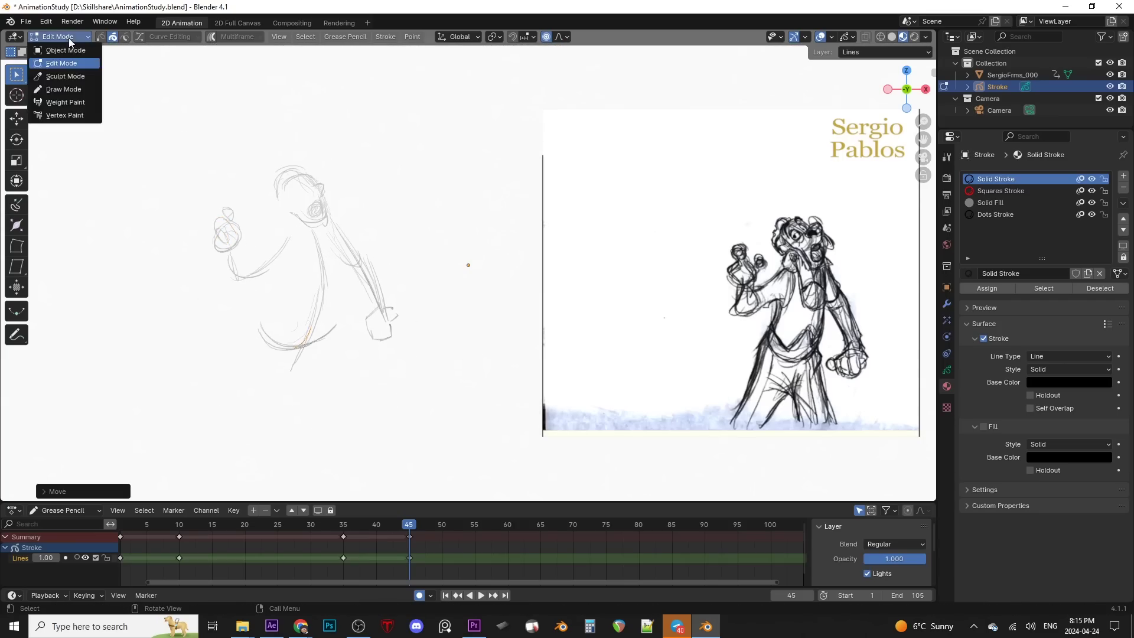
click(61, 89)
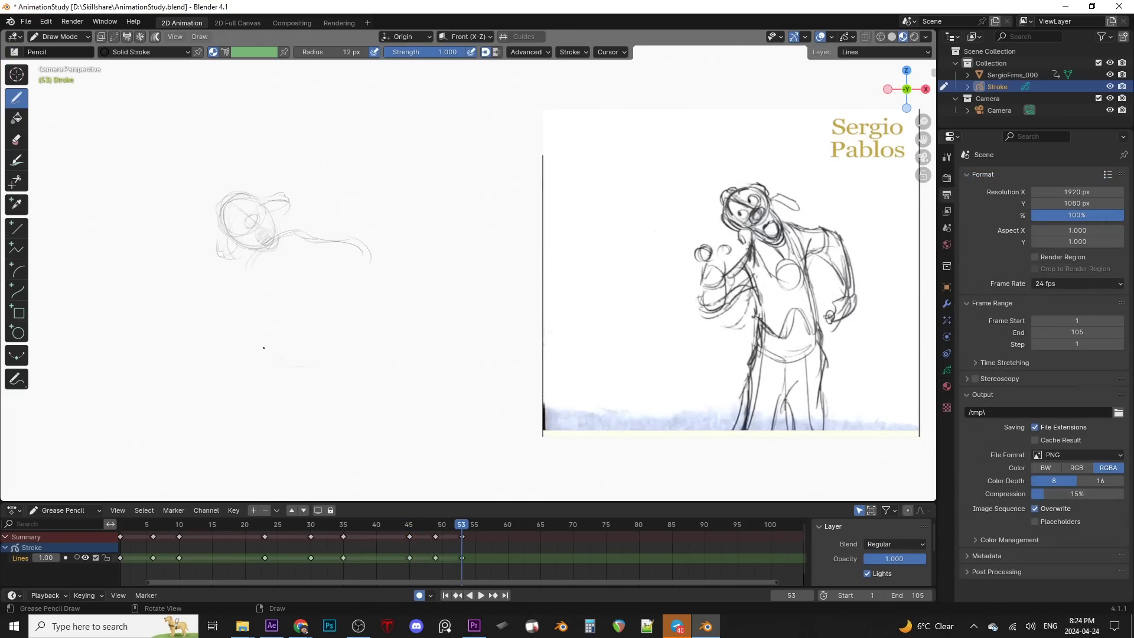
Sketch the curved body line, bent raised arm, open hand and the opposite hanging forearm on frame 53 from the reference.
mouse_move(274, 250)
mouse_down()
mouse_move(323, 362)
mouse_move(323, 439)
mouse_up()
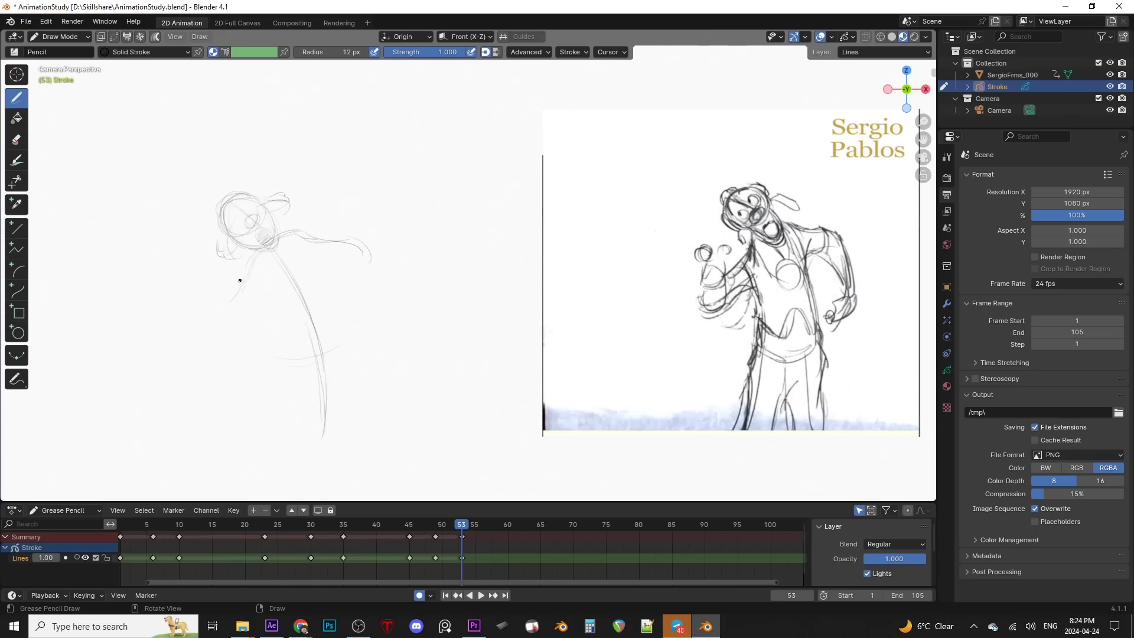
key(Left)
key(Right)
drag(254, 291, 201, 315)
mouse_move(193, 245)
mouse_down()
mouse_move(202, 299)
mouse_move(189, 287)
mouse_up()
drag(374, 254, 372, 299)
drag(376, 256, 379, 304)
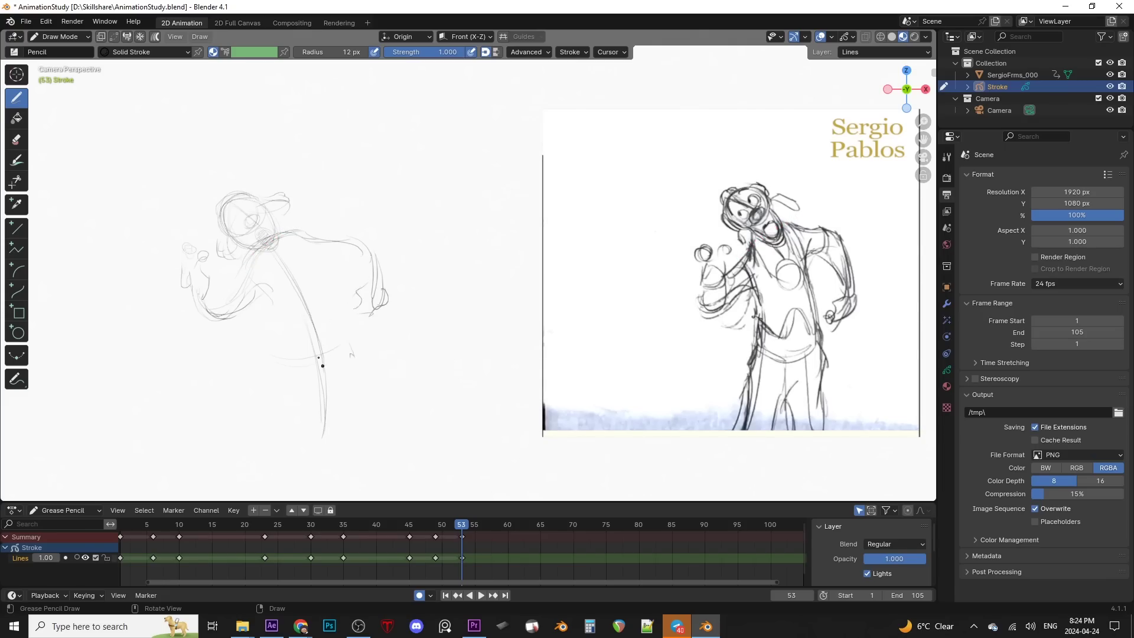
Compare frame 53 with the preceding frame and sketch the hips and both legs below the waistline.
key(Left)
key(Right)
key(Left)
key(Right)
drag(346, 370, 343, 419)
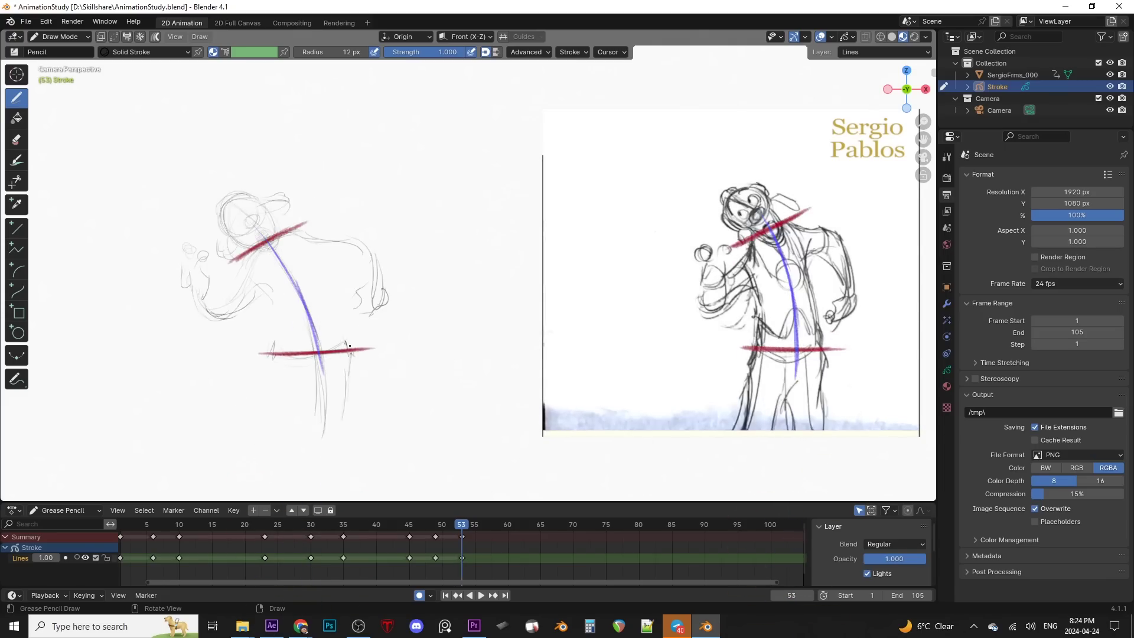
key(Left)
key(Right)
drag(273, 350, 259, 409)
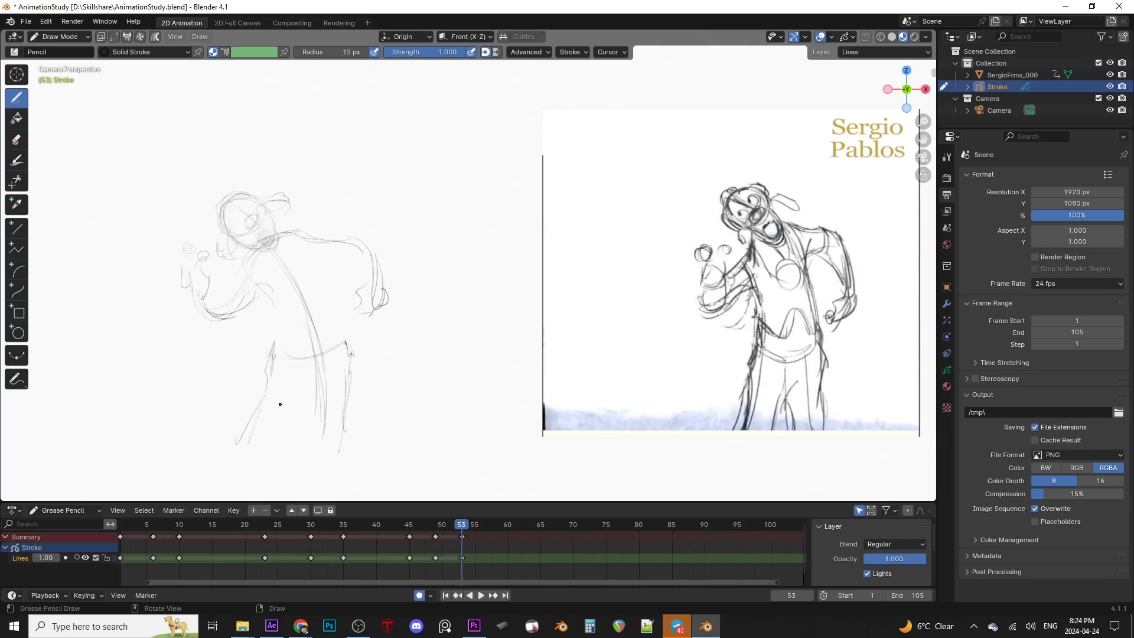
Flip back and forth between frames 53 and 56 to study how the reference pose changes.
key(Right)
key(Right)
key(Right)
key(Left)
key(Left)
key(Left)
key(Right)
key(Right)
key(Left)
key(Left)
Advance to frame 56 and sketch the head, outstretched hand, bent arm and torso along a flowing rhythm line.
key(Right)
key(Right)
key(Right)
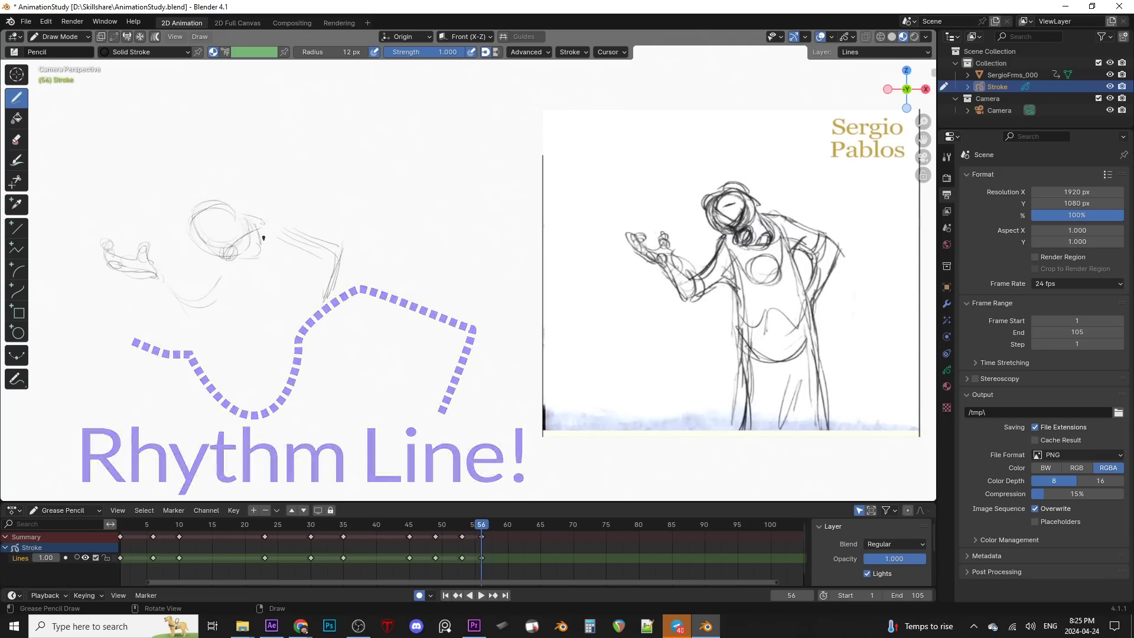
drag(294, 314, 305, 356)
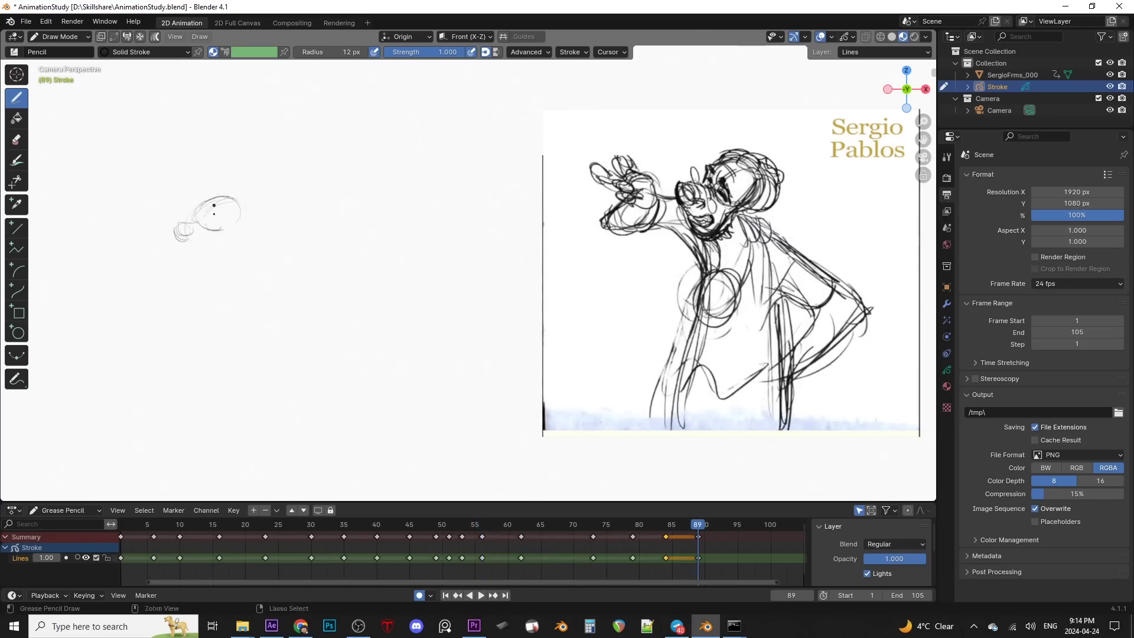
Sketch the frame 89 pose with tilted-back head, raised hand and forearm, shoulder, curved torso and bent rear arm.
drag(195, 217, 248, 217)
mouse_move(248, 219)
mouse_down()
mouse_move(221, 247)
mouse_move(239, 249)
mouse_up()
drag(171, 255, 207, 258)
mouse_move(143, 213)
mouse_down()
mouse_move(112, 211)
mouse_move(115, 262)
mouse_up()
drag(237, 235, 279, 259)
drag(207, 260, 208, 282)
drag(195, 282, 176, 329)
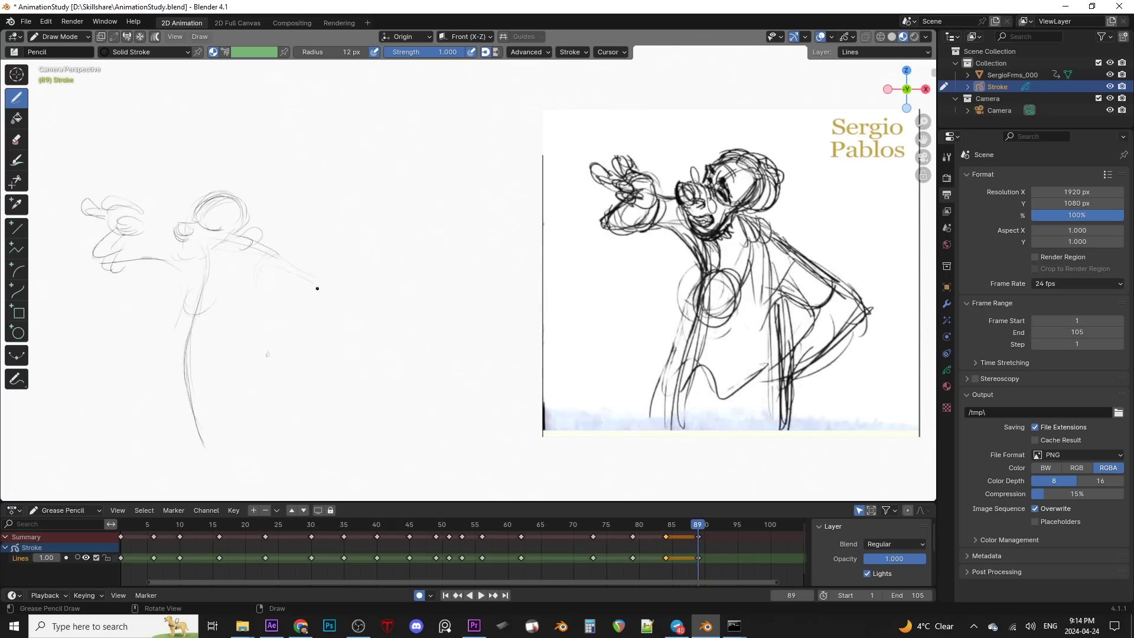
drag(279, 256, 336, 301)
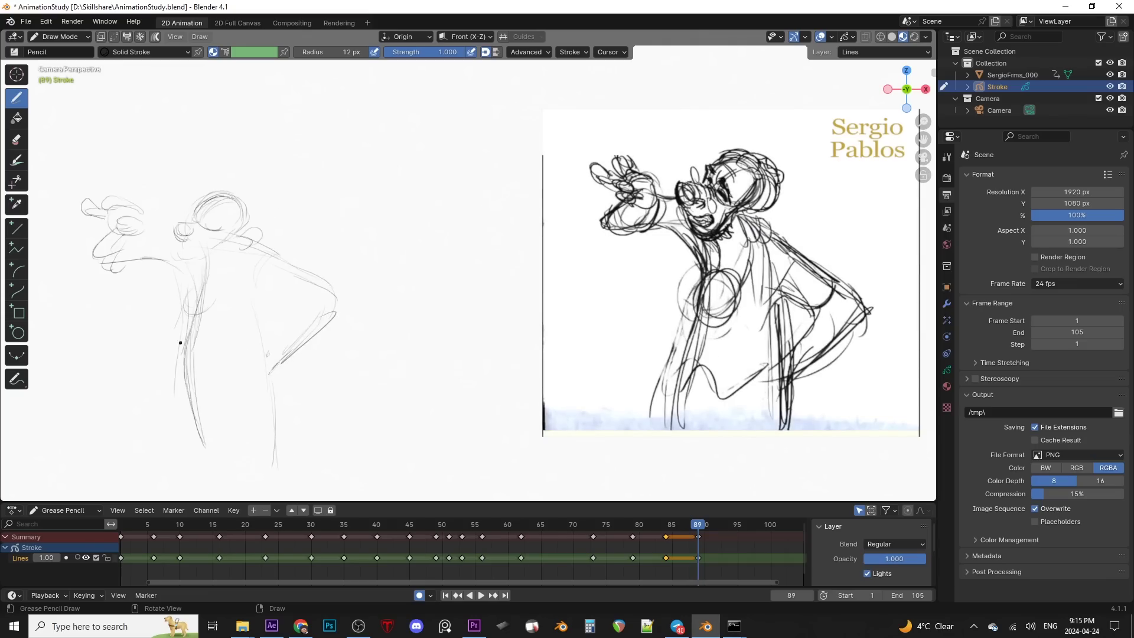
Scrub through and play back the sketched sequence to check the motion against the reference.
drag(645, 528, 425, 527)
key(space)
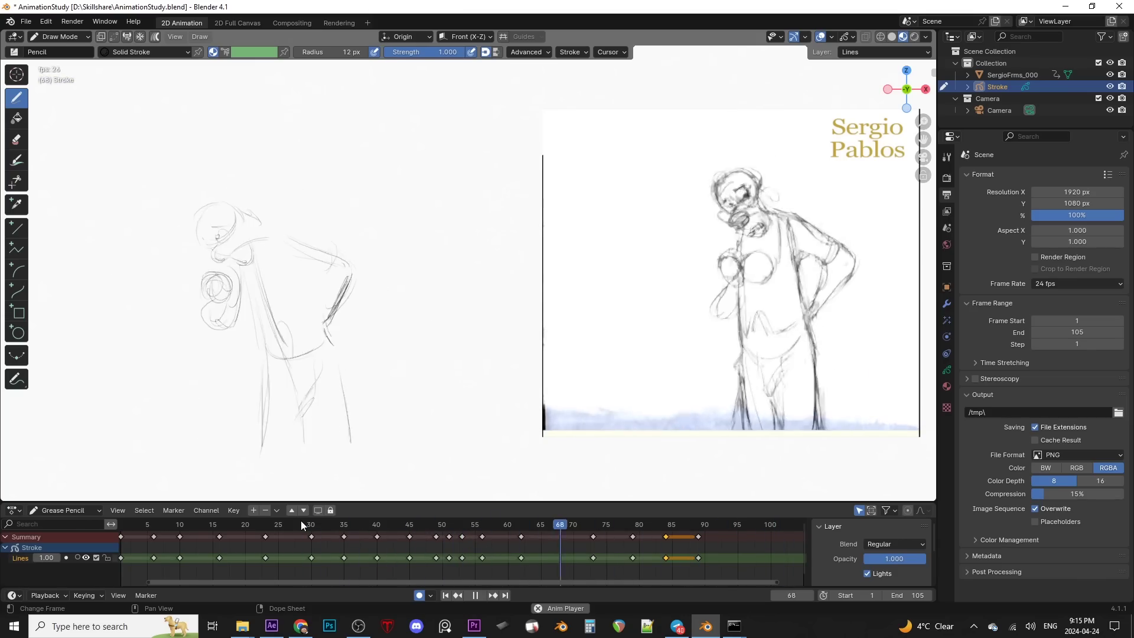
key(space)
click(393, 525)
drag(395, 526, 482, 526)
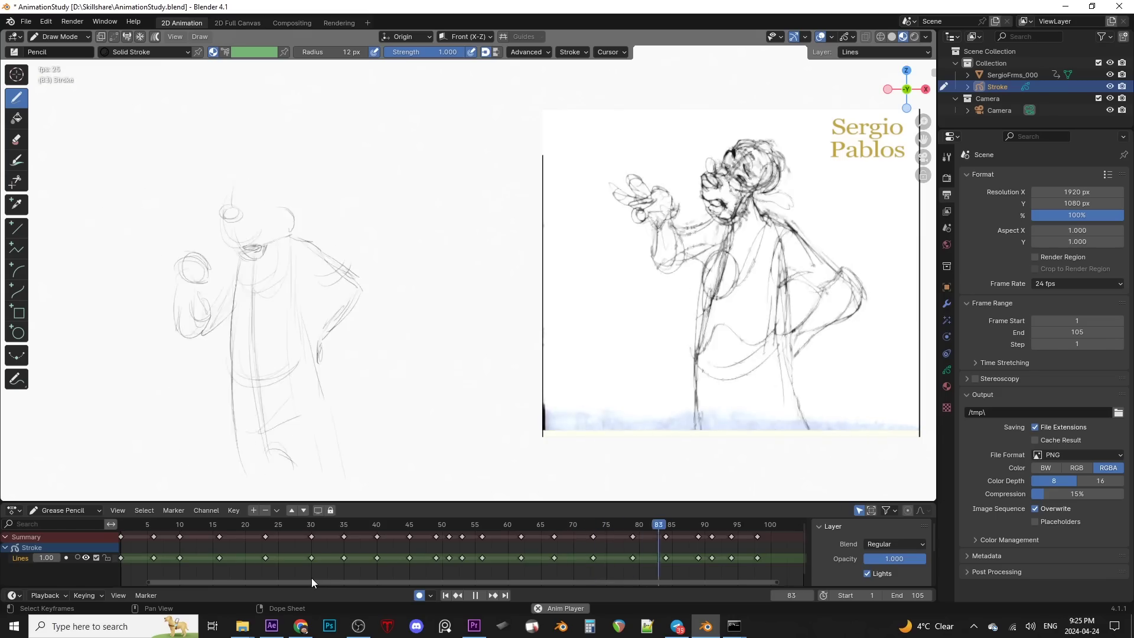
key(space)
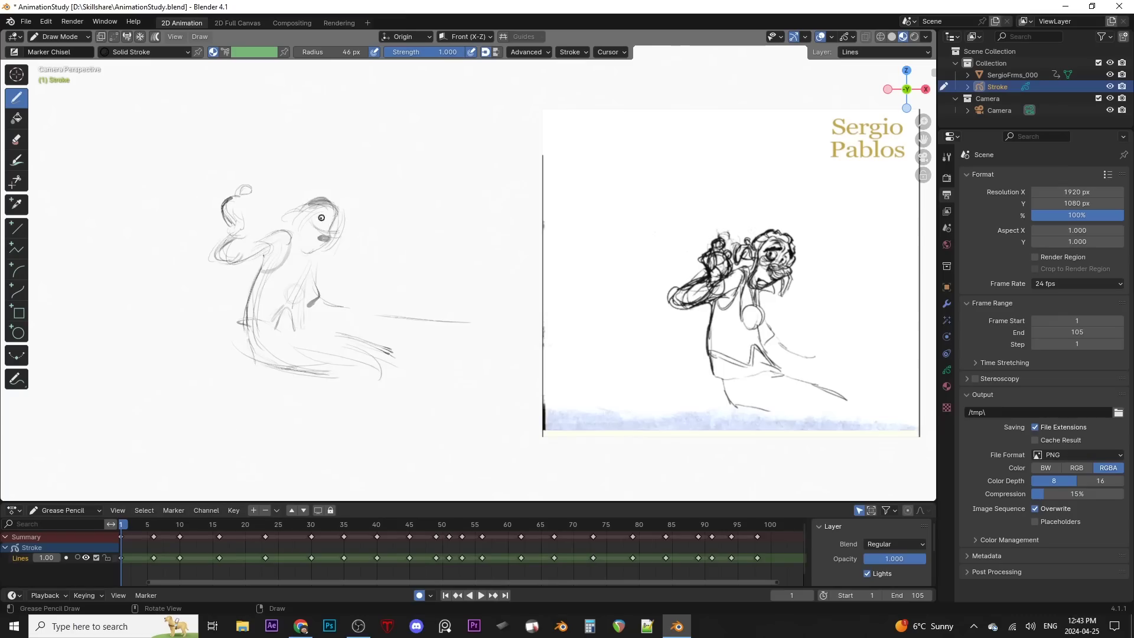
Step through the keyed poses on frames 6, 10 and 16, reinforcing body and face lines with the Marker Chisel brush.
key(Up)
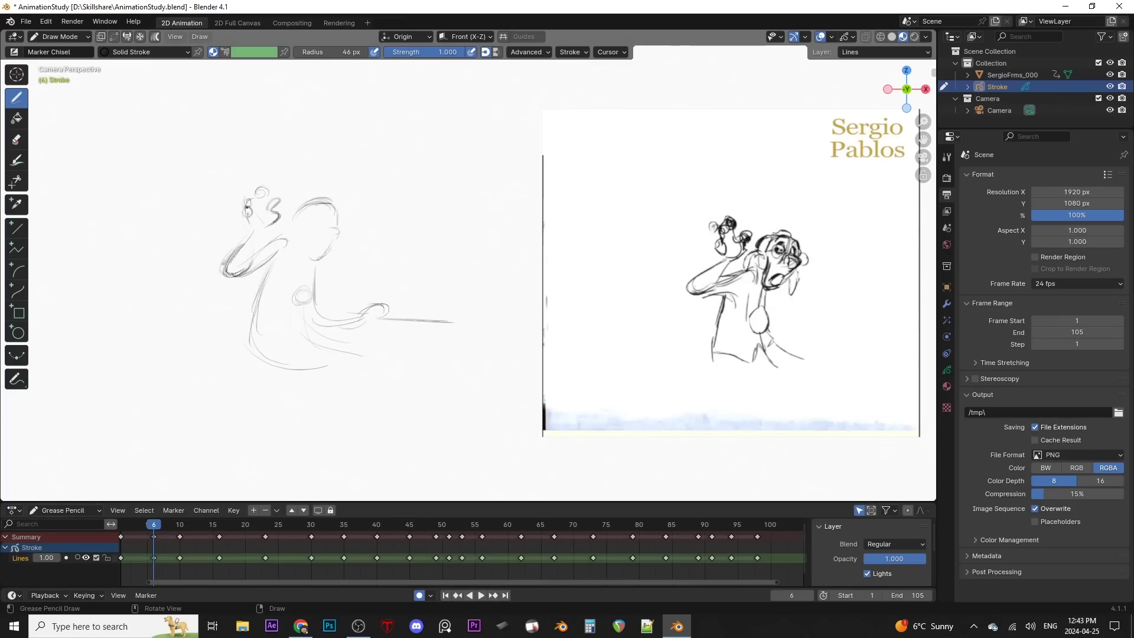
drag(286, 331, 302, 316)
drag(327, 229, 339, 232)
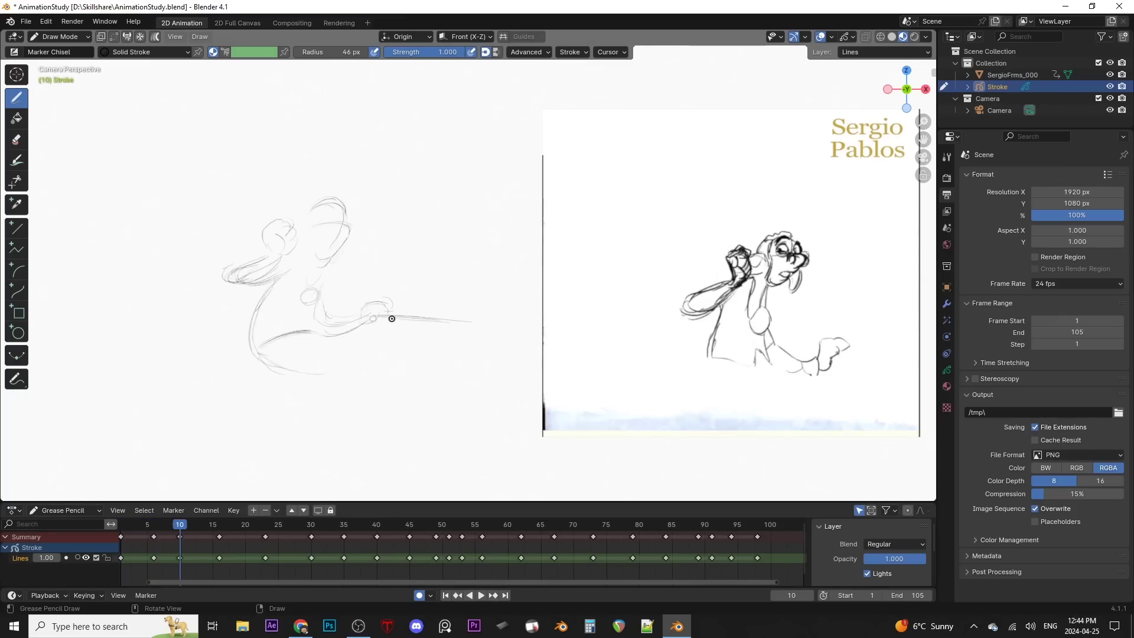
key(Up)
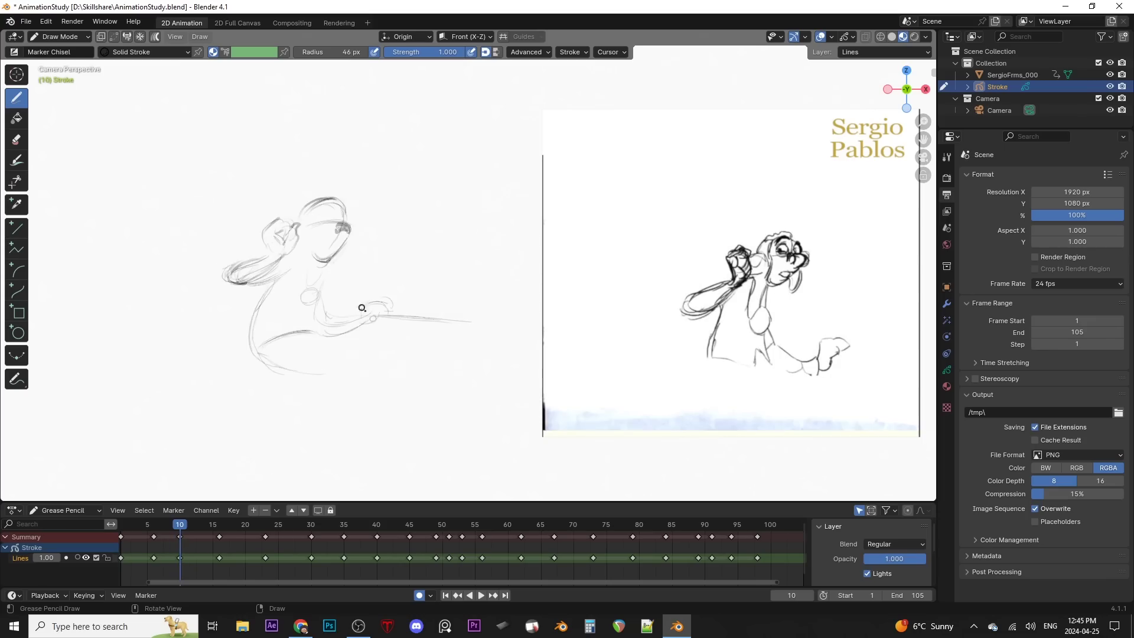
click(219, 525)
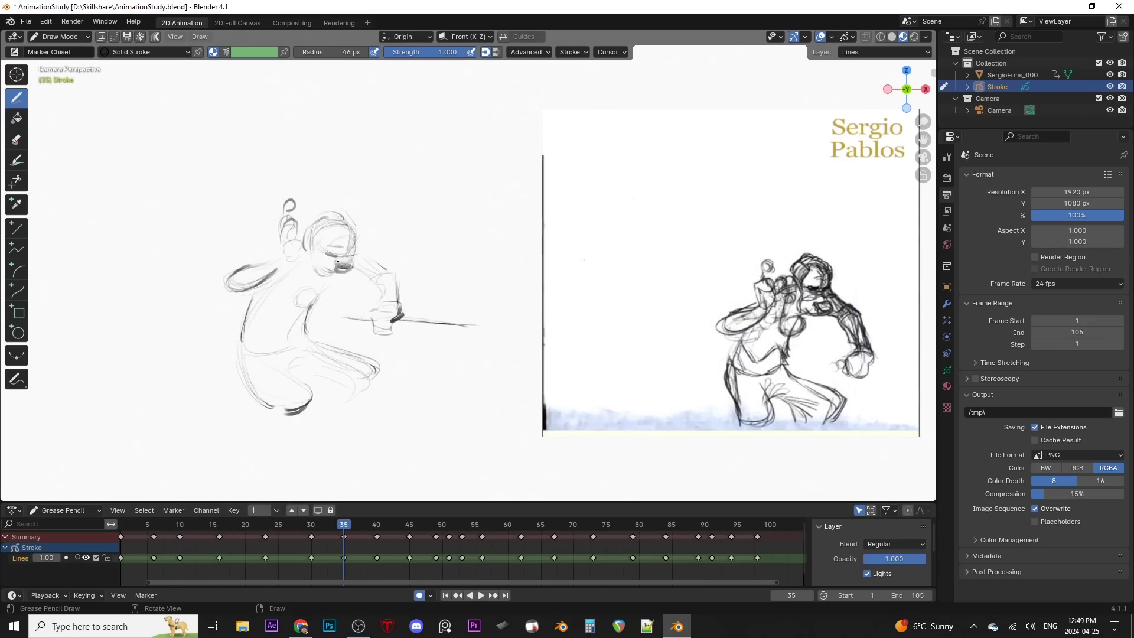
Go to frame 40, compare it with neighbouring poses, and add the horizontal line beside the lowered hand and the lower-body strokes.
key(Up)
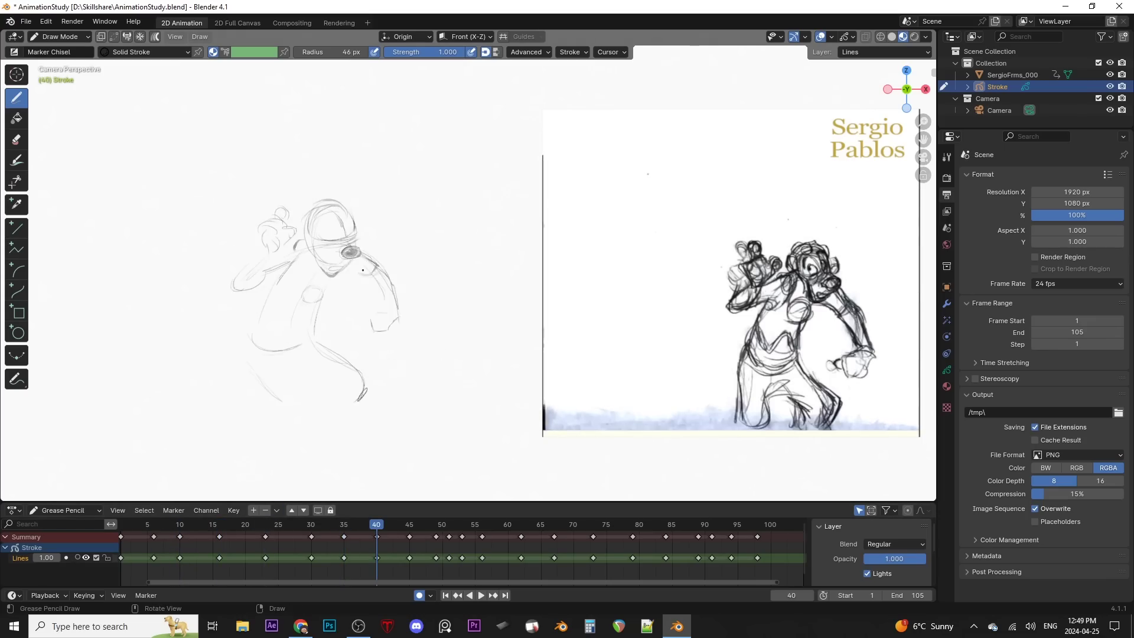
key(Down)
key(Up)
drag(385, 319, 473, 326)
key(Left)
key(Right)
mouse_move(249, 342)
mouse_down()
mouse_move(253, 368)
mouse_move(308, 385)
mouse_up()
Go to frame 45 and strengthen the trouser legs and the lowered arm with Marker Chisel strokes.
click(407, 526)
drag(339, 362, 340, 446)
drag(290, 393, 252, 432)
drag(266, 348, 225, 419)
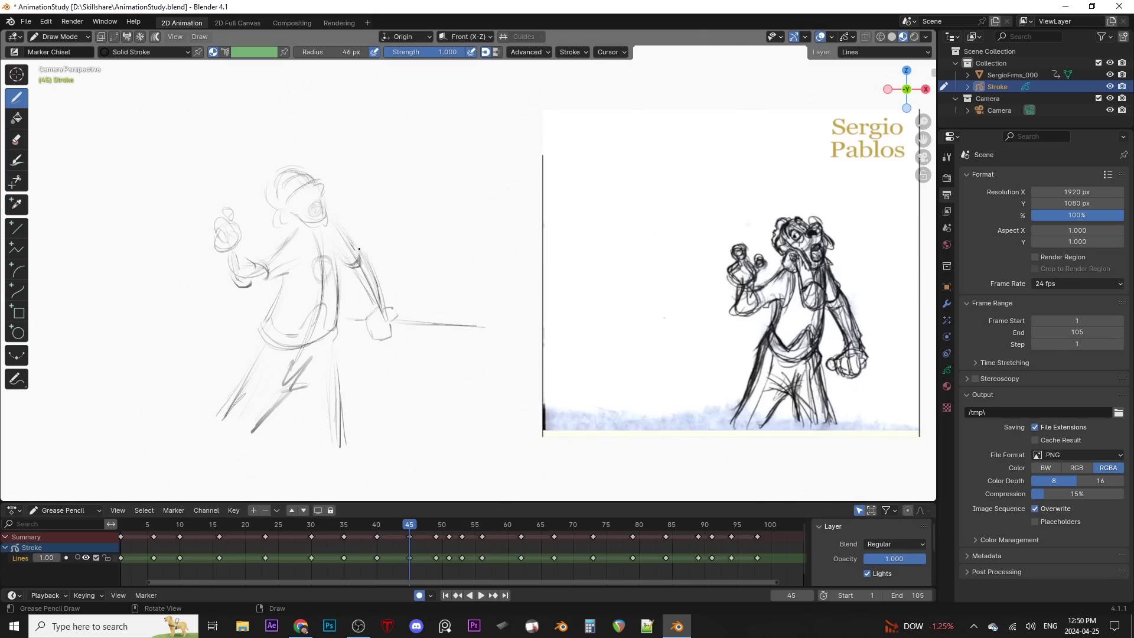
drag(361, 251, 387, 301)
Save the file and play the animation from near the start to review the refined poses.
key(ctrl+s)
click(125, 525)
key(space)
key(space)
Move to frame 49 and add strokes to the raised hand.
drag(410, 527, 436, 529)
mouse_move(179, 239)
mouse_down()
mouse_move(190, 230)
mouse_move(207, 240)
mouse_up()
drag(225, 224, 210, 242)
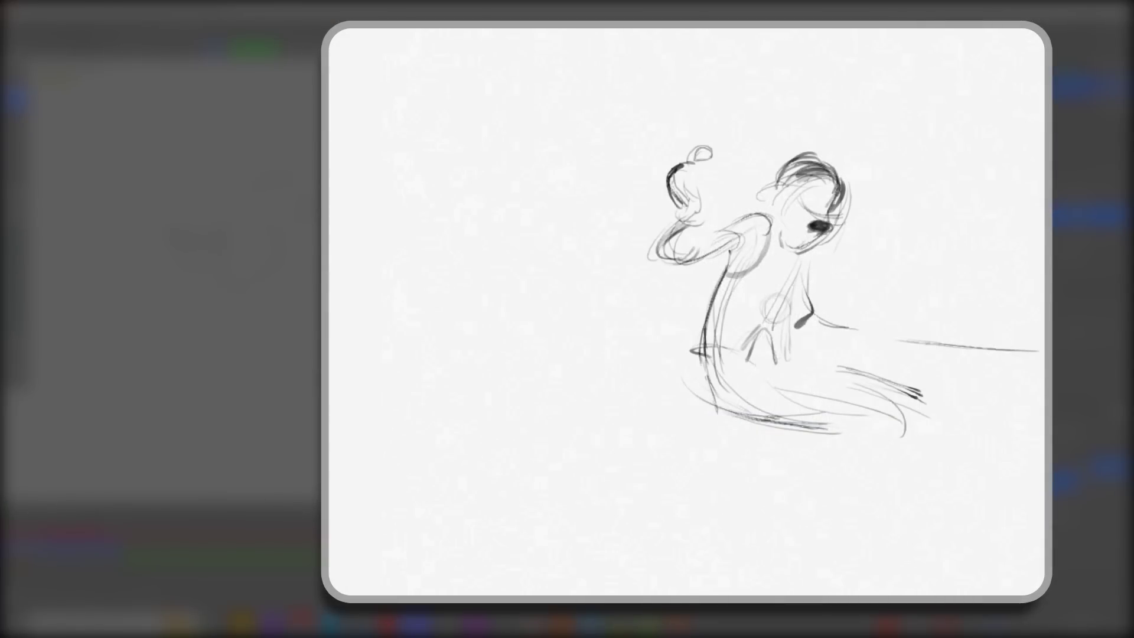